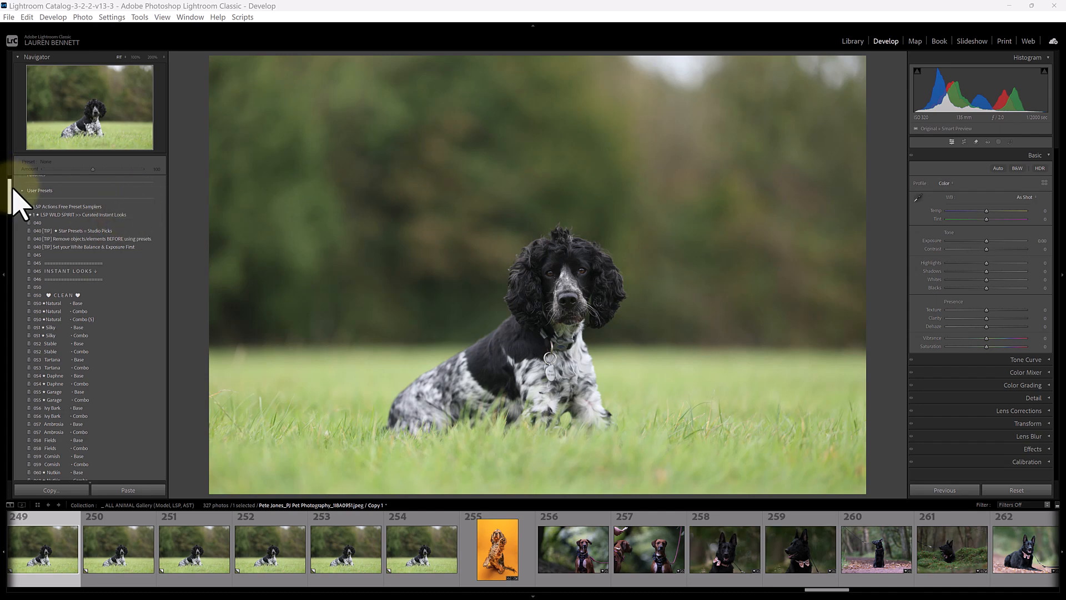
Try the Clean presets Natural Combo and Stable Base on Copy 1 of the spaniel photo, and keep 057 Ambrosia Base
drag(10, 187, 7, 195)
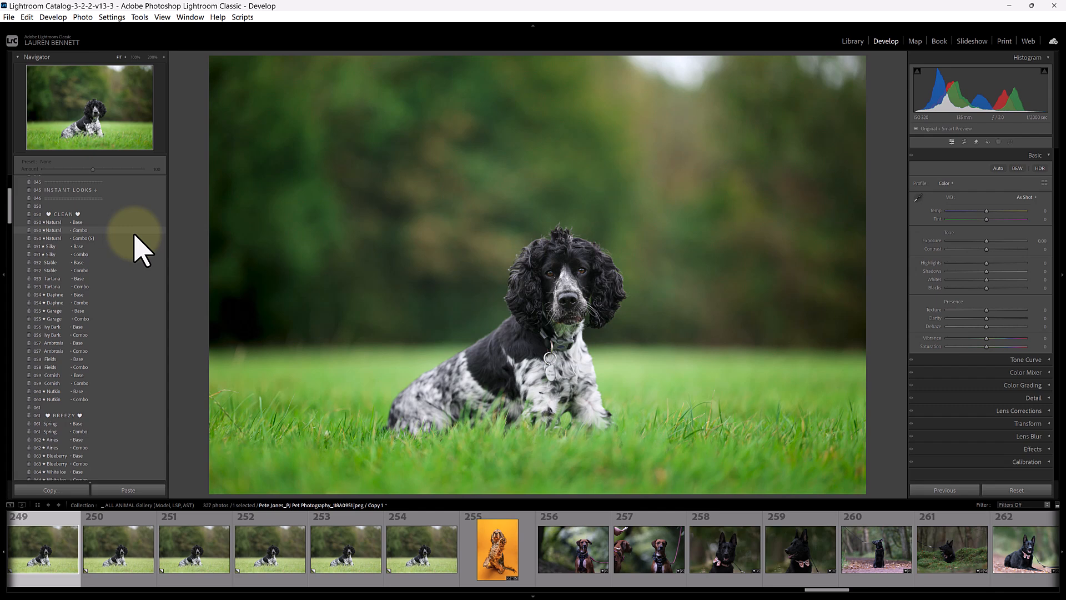
click(135, 232)
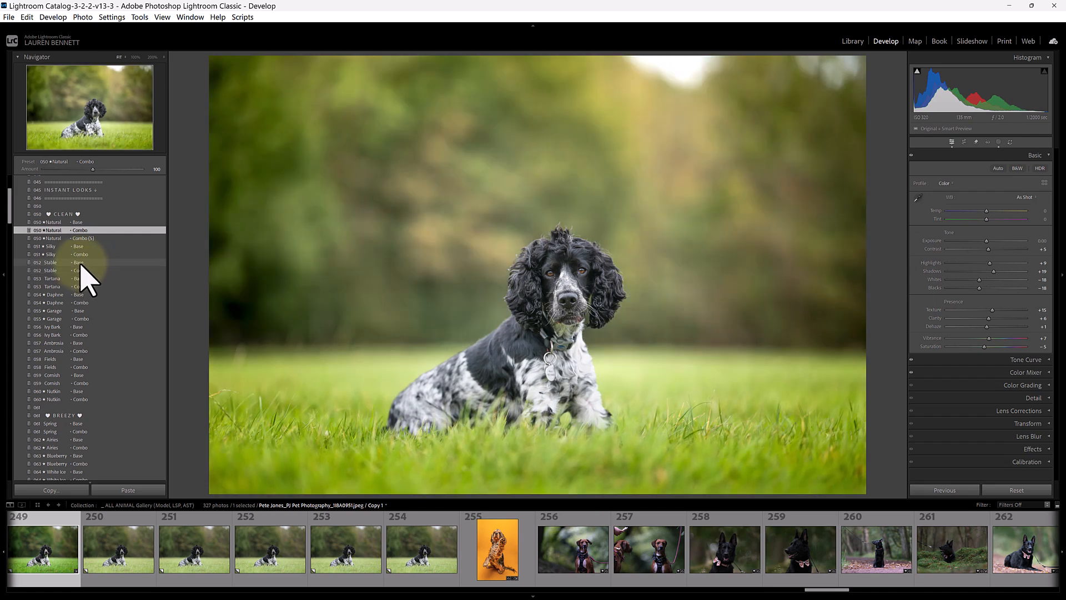
click(78, 262)
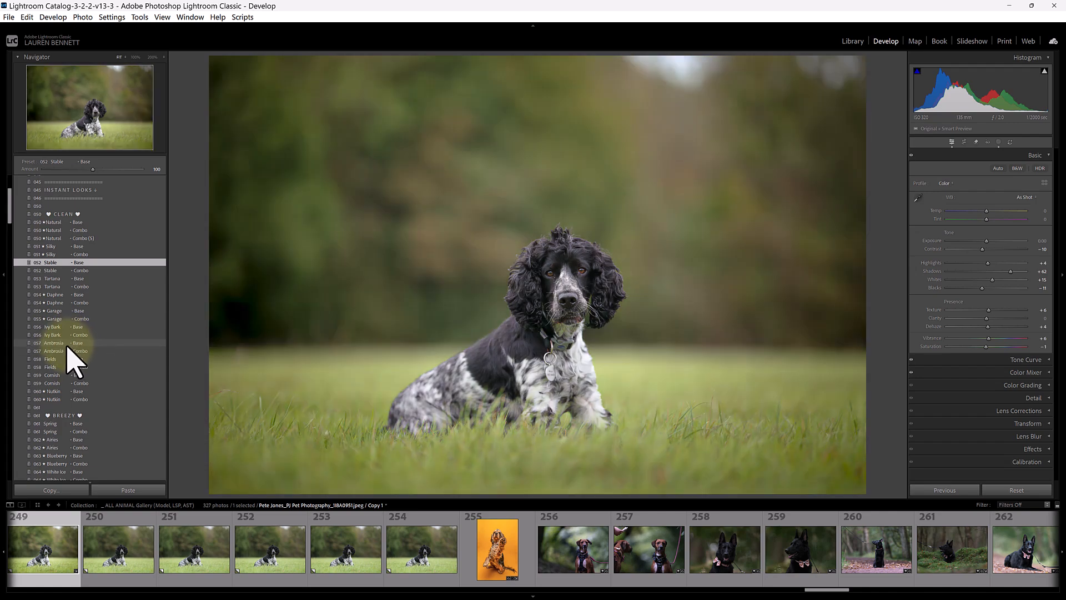
click(68, 343)
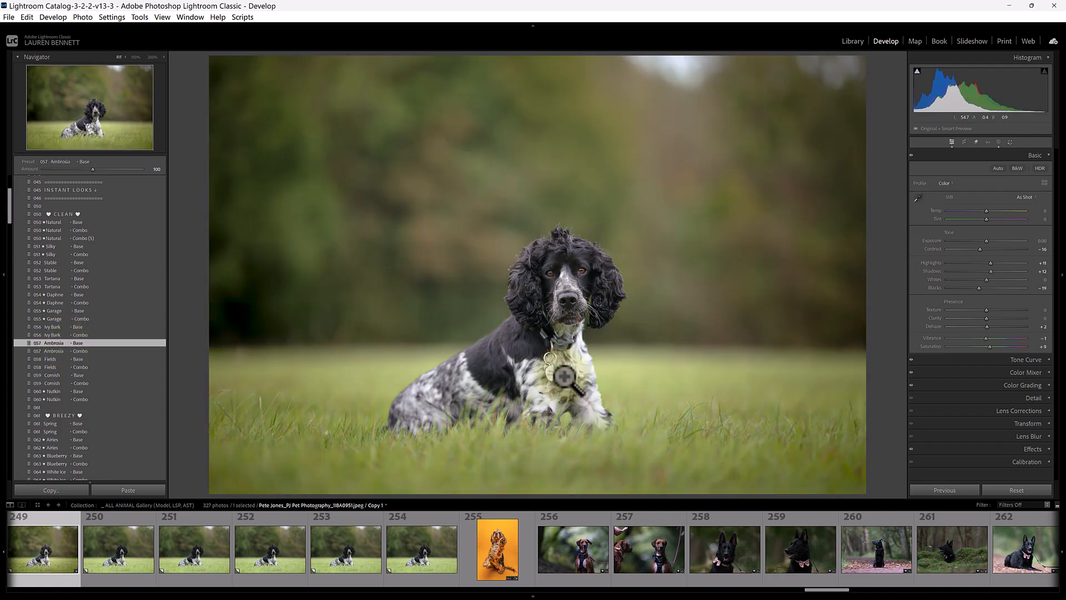
click(998, 142)
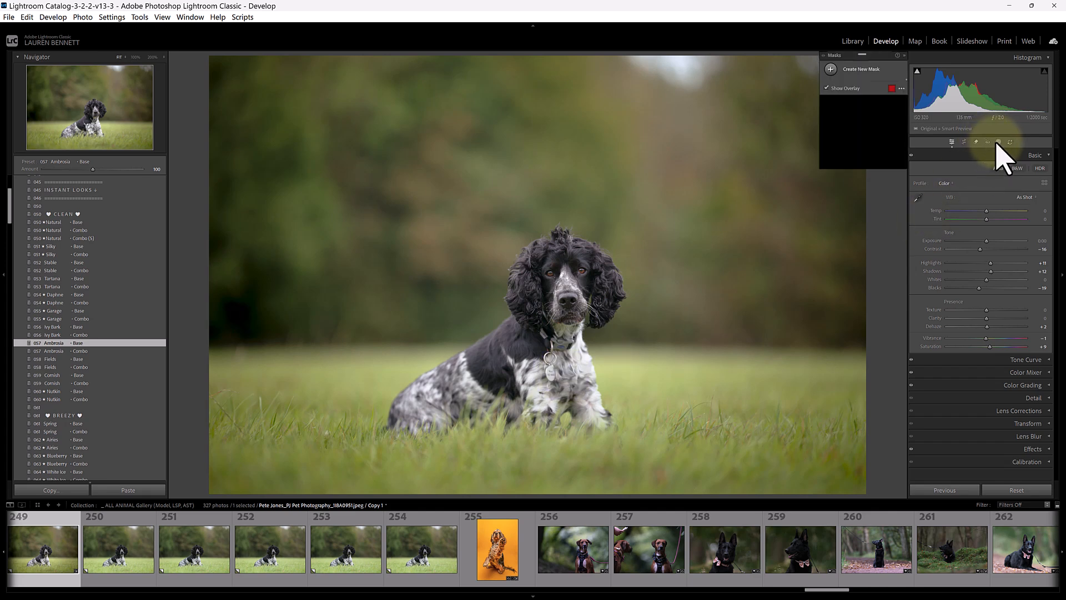
click(951, 142)
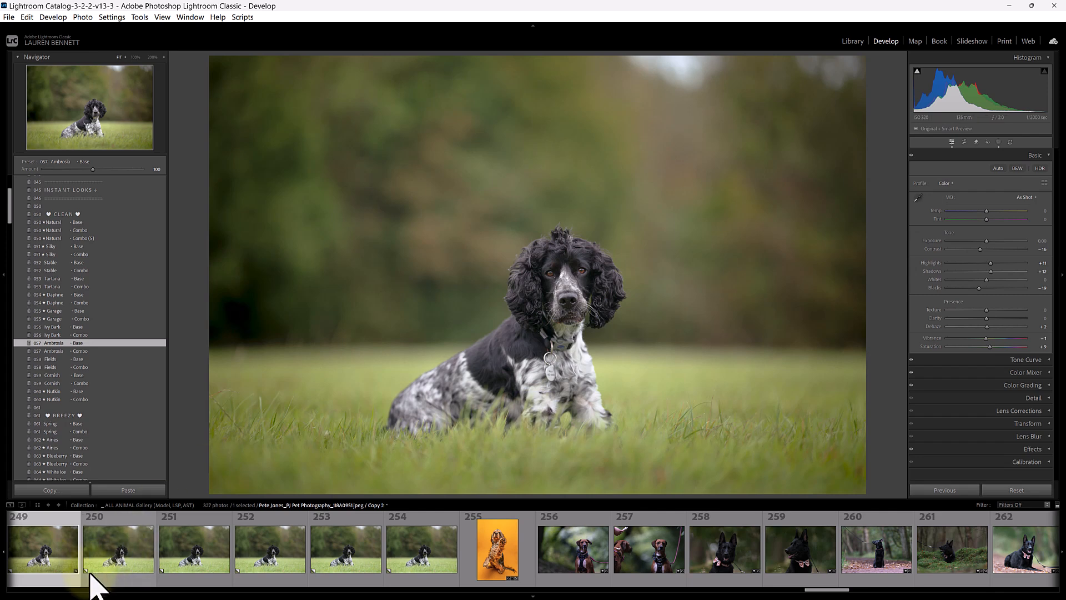
Select Copy 2 of the spaniel photo and apply the Breezy preset 061 Spring Combo
click(108, 552)
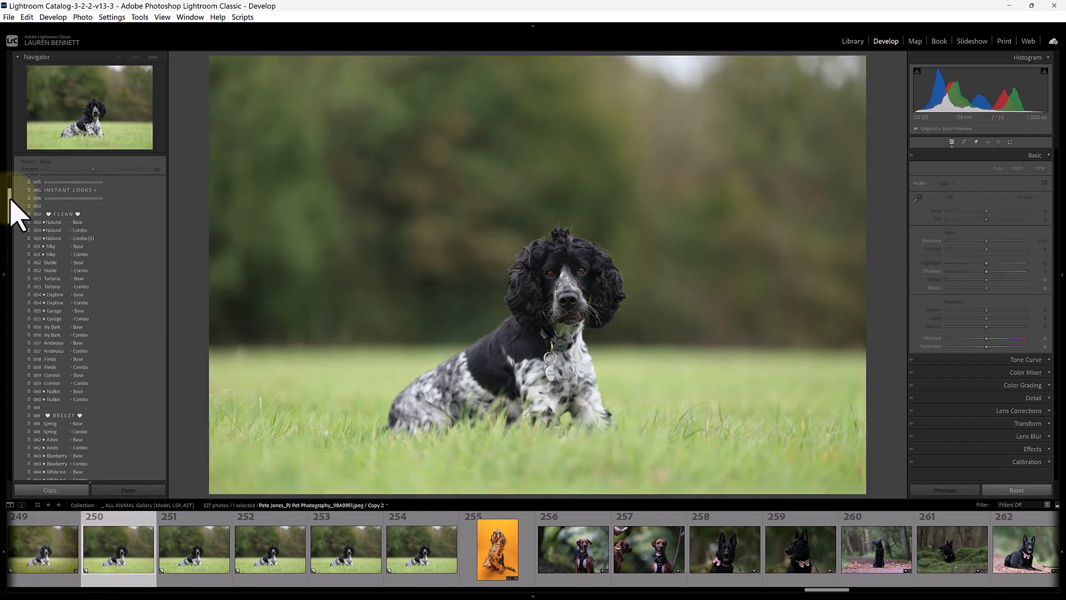
drag(8, 202, 8, 221)
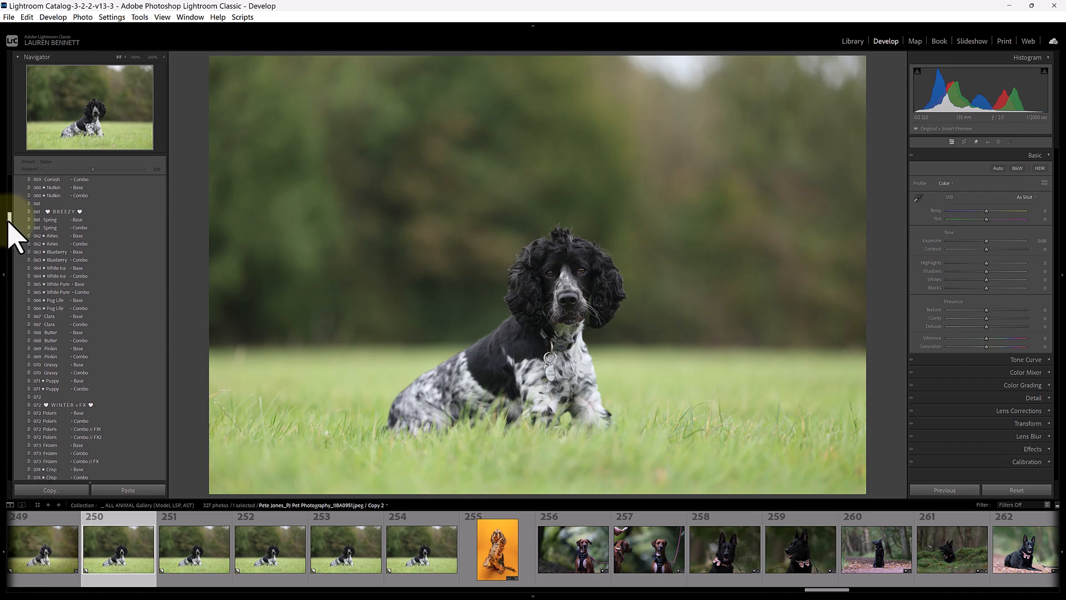
click(84, 228)
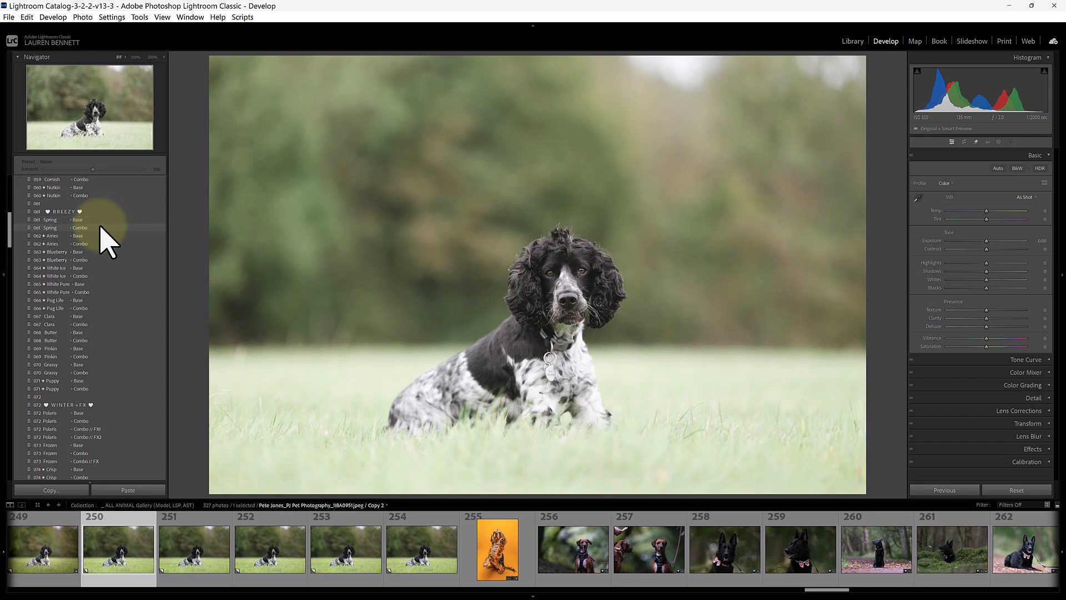
click(102, 228)
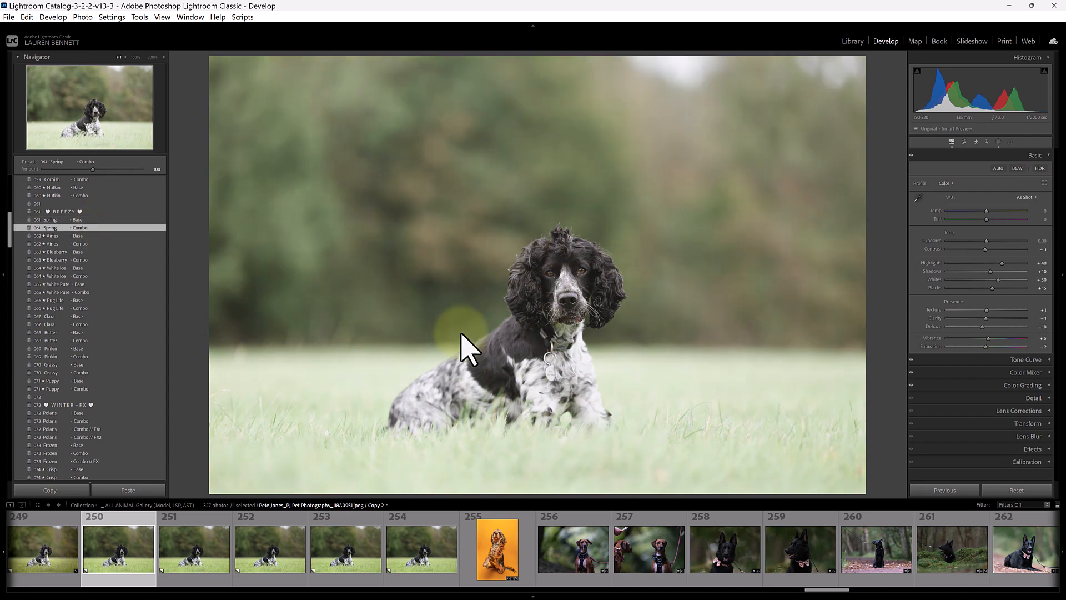
Apply the Winter + FX preset 075 Caspar Combo // FX1 to Copy 3 and raise its exposure to +0.30
click(204, 571)
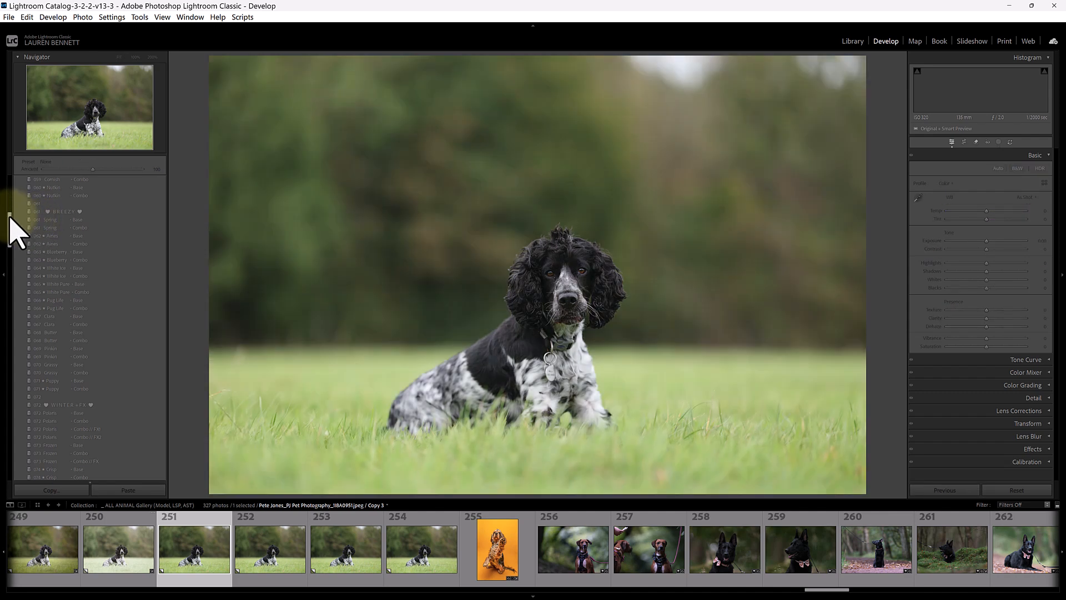
drag(10, 224, 2, 248)
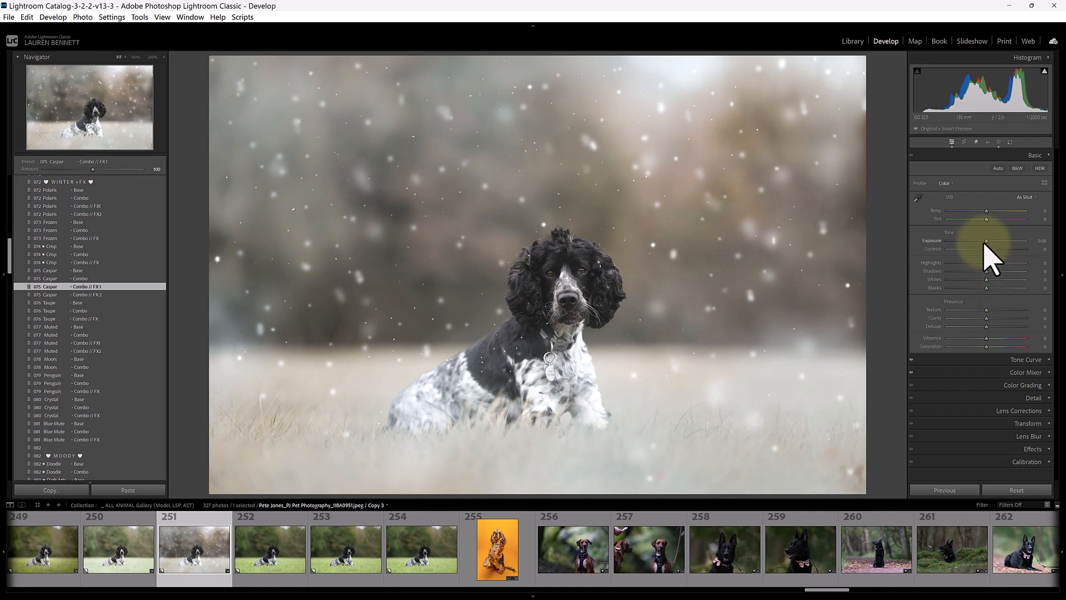
drag(989, 243, 990, 243)
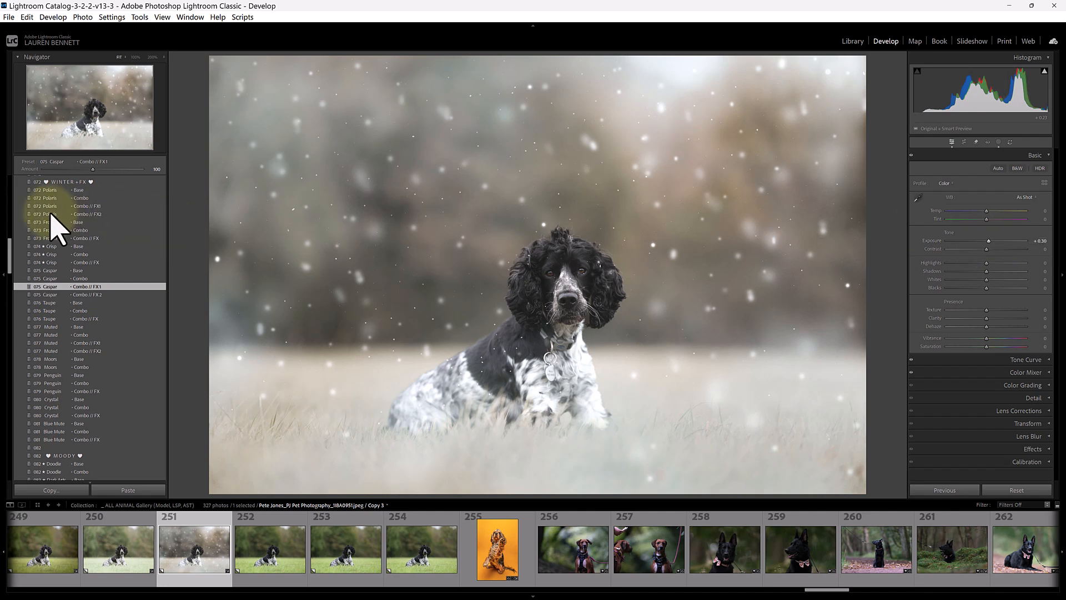
Select Copy 4 and preview the Moody presets Dark Arts Combo + Mist and Dark Arts Combo Bluer on it
scroll(11, 250, down, 2)
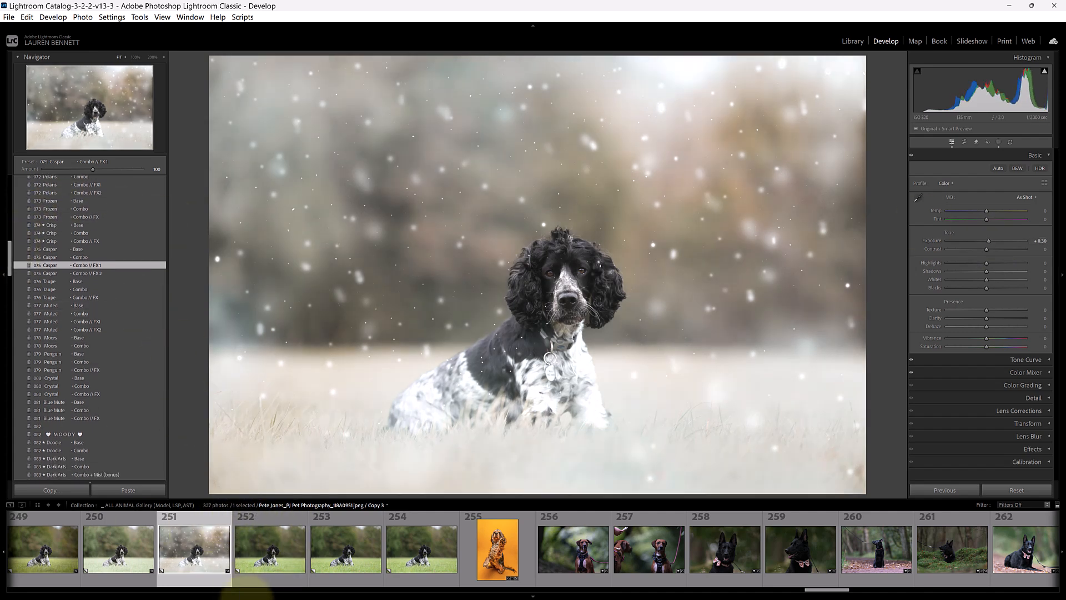
click(244, 572)
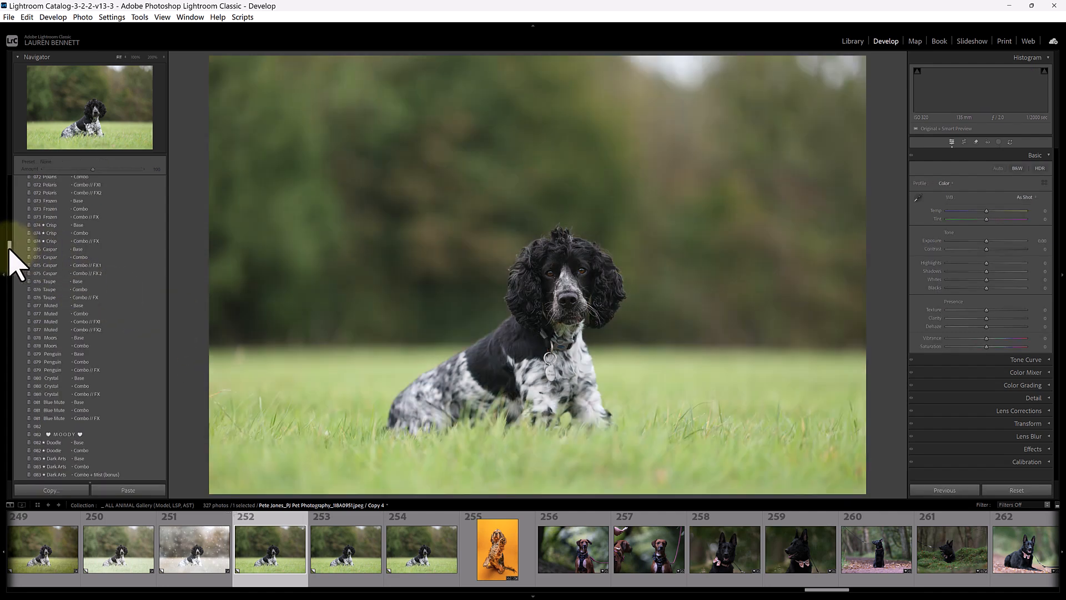
scroll(10, 253, down, 9)
drag(8, 259, 8, 270)
click(77, 247)
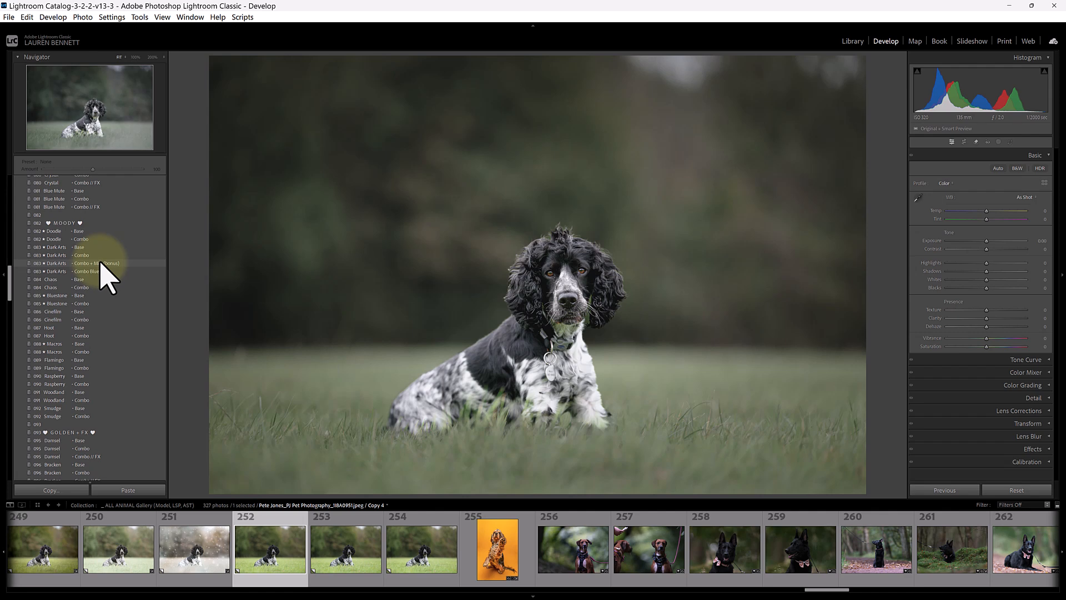
click(101, 265)
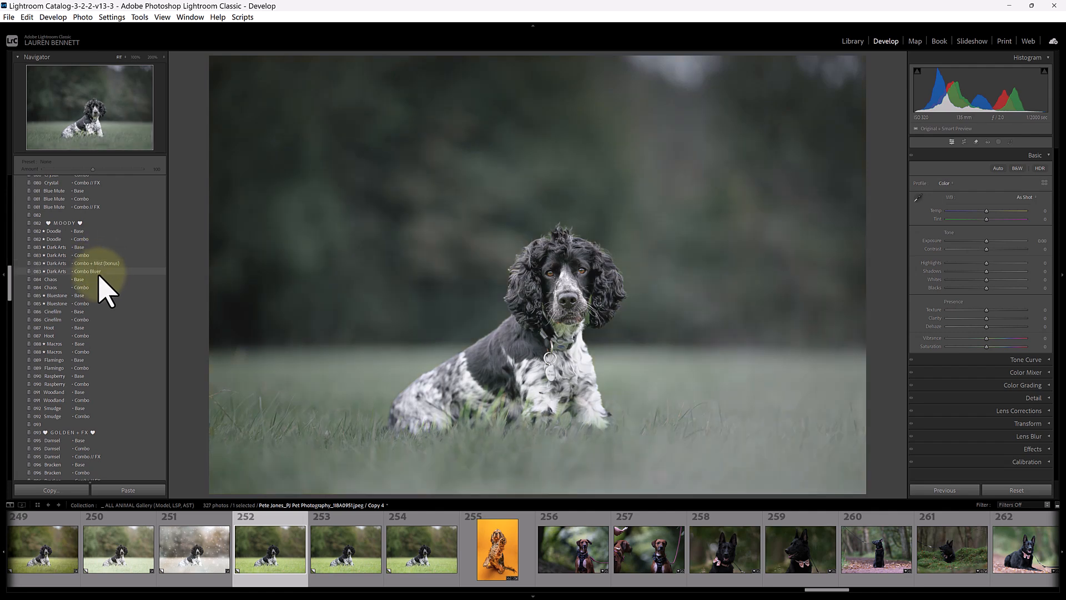
click(99, 271)
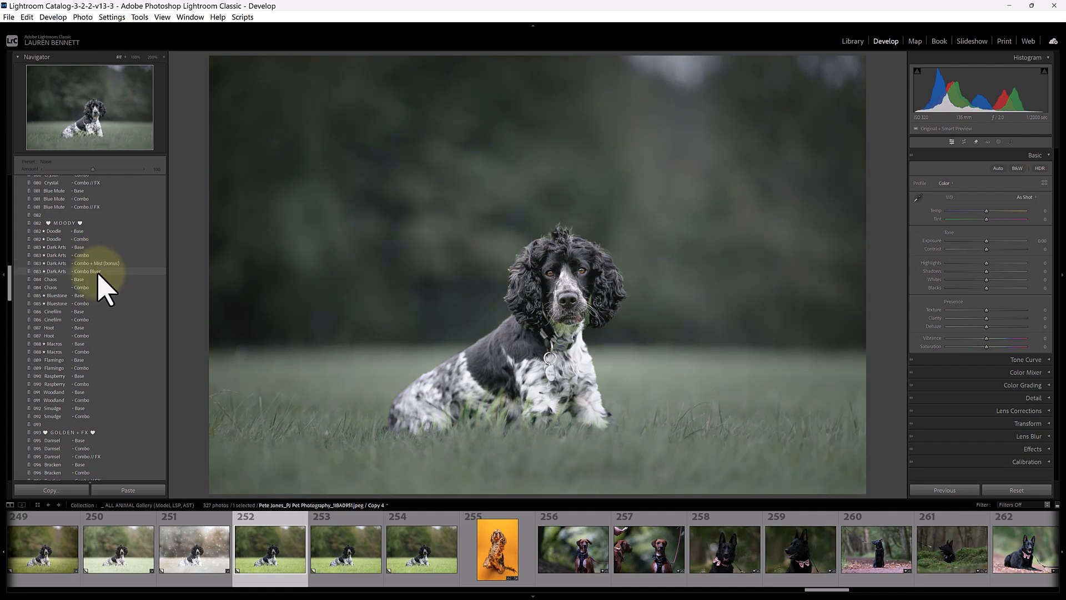
Preview the remaining Moody presets from Bluestone to Woodland on Copy 4, and apply 082 Doodle Combo
click(103, 303)
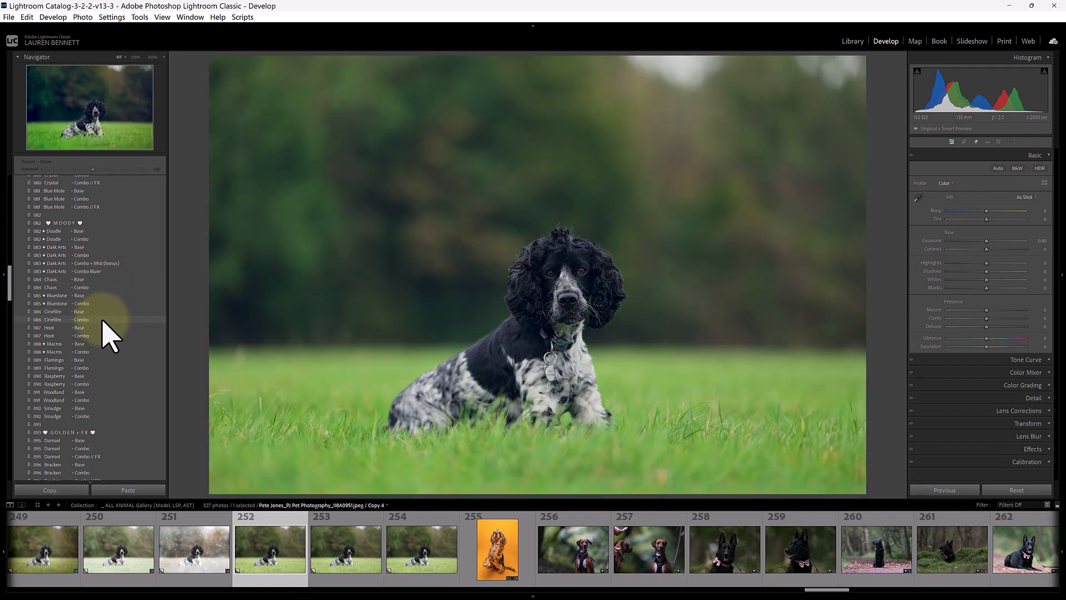
click(103, 320)
click(105, 344)
click(106, 360)
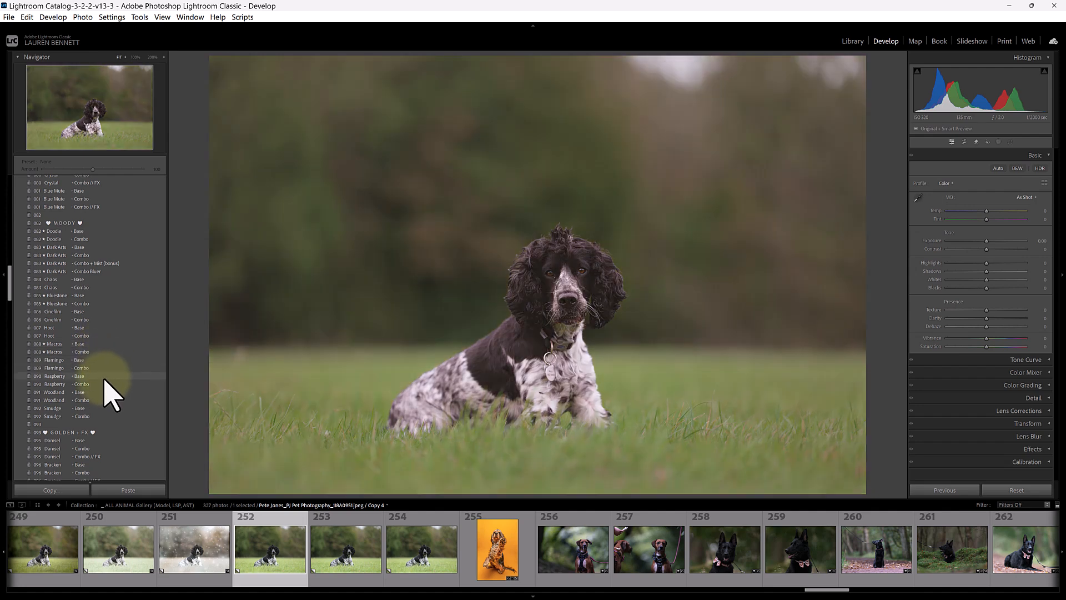
click(105, 378)
click(101, 392)
click(100, 400)
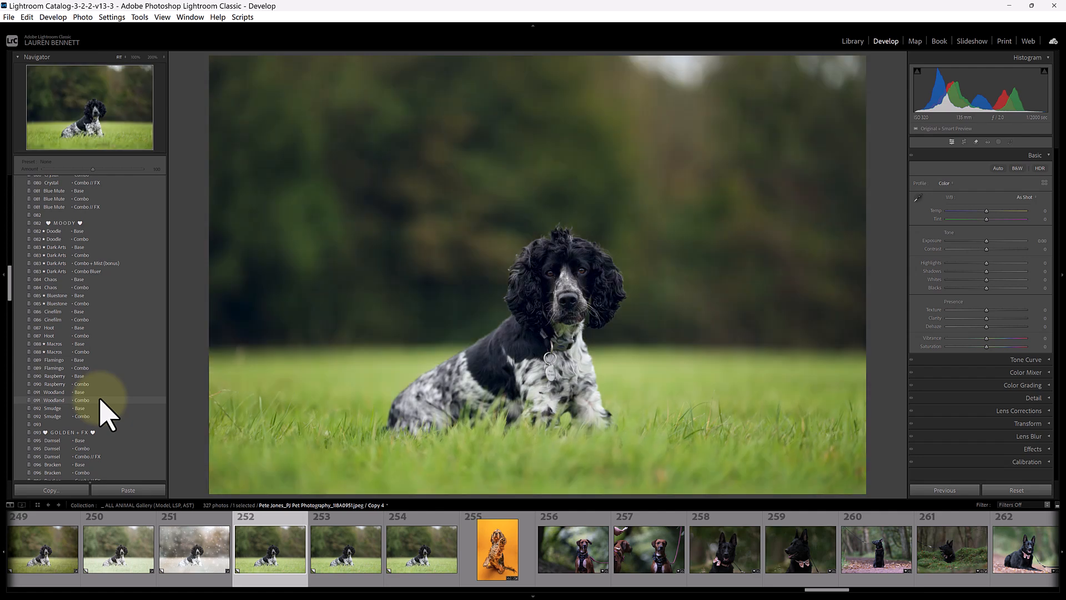
click(98, 287)
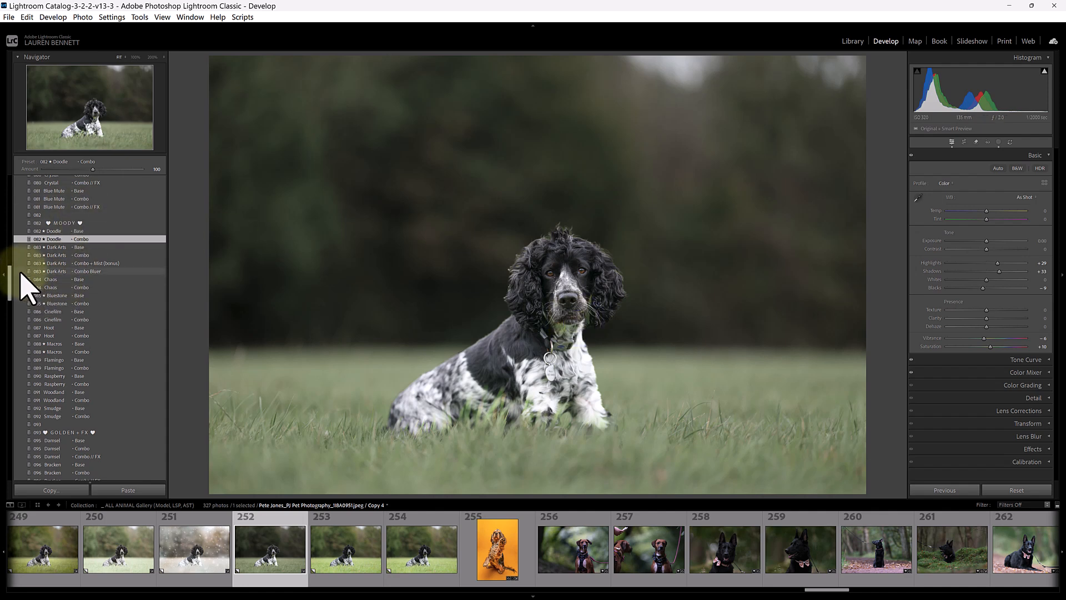
Select Copy 5, preview the Golden + FX presets and apply 097 Diffusion Combo // FX
click(364, 572)
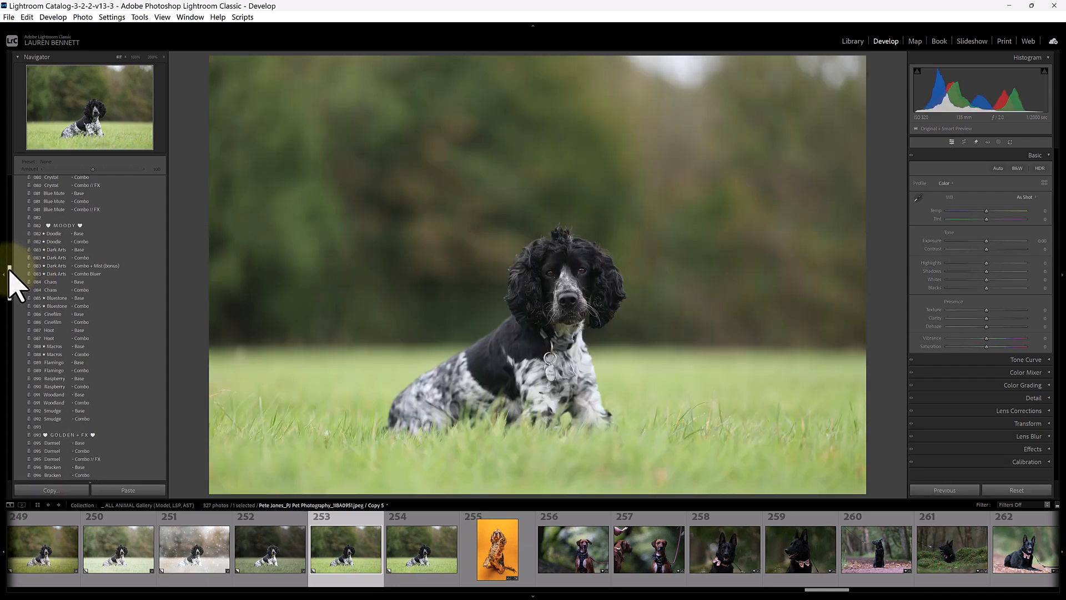
drag(9, 272, 9, 302)
click(85, 218)
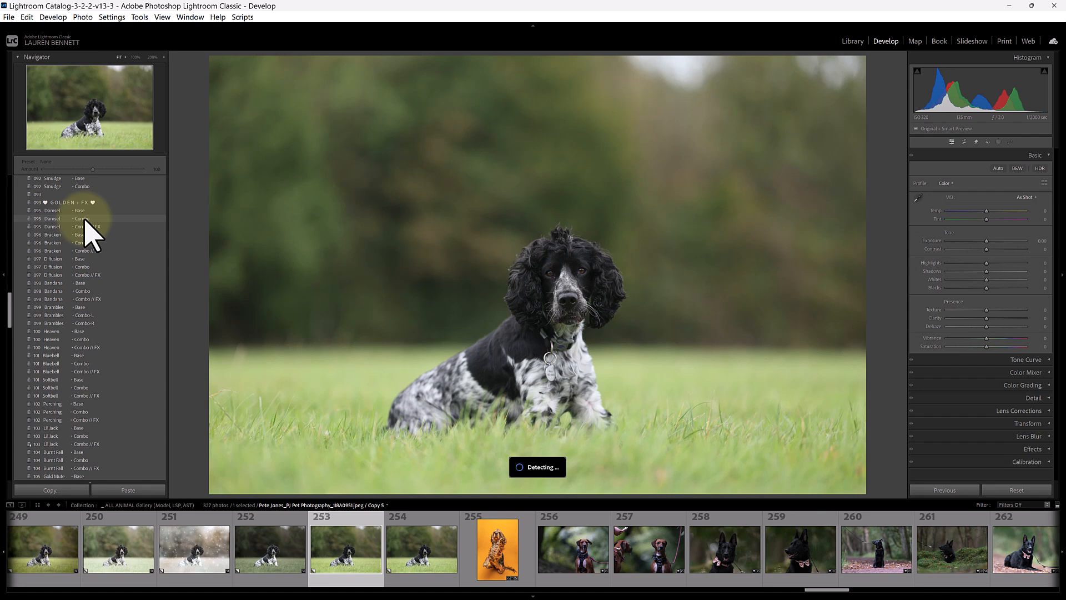
click(88, 226)
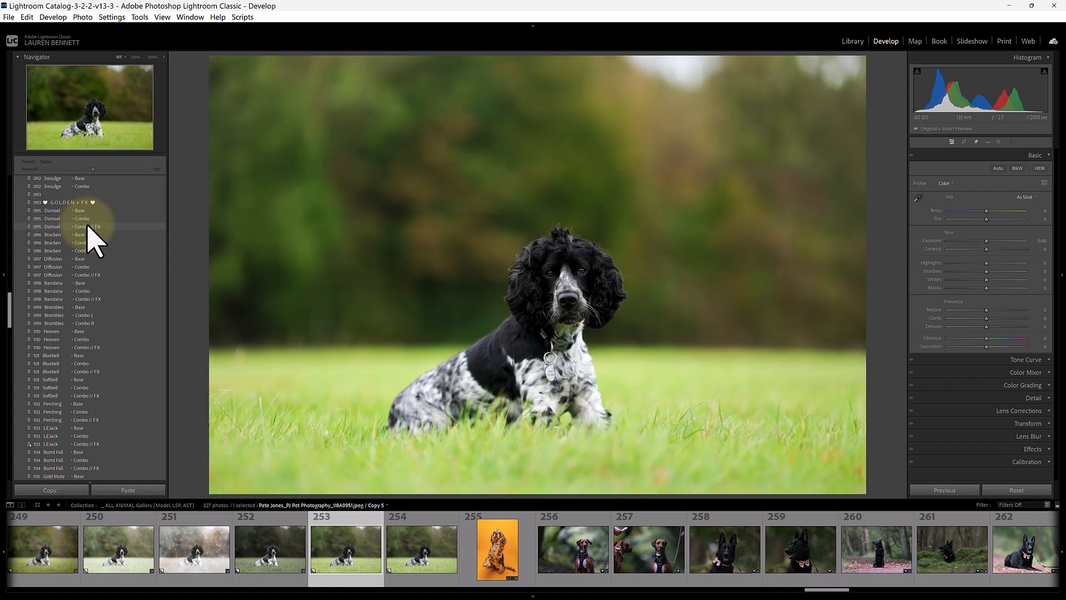
click(92, 260)
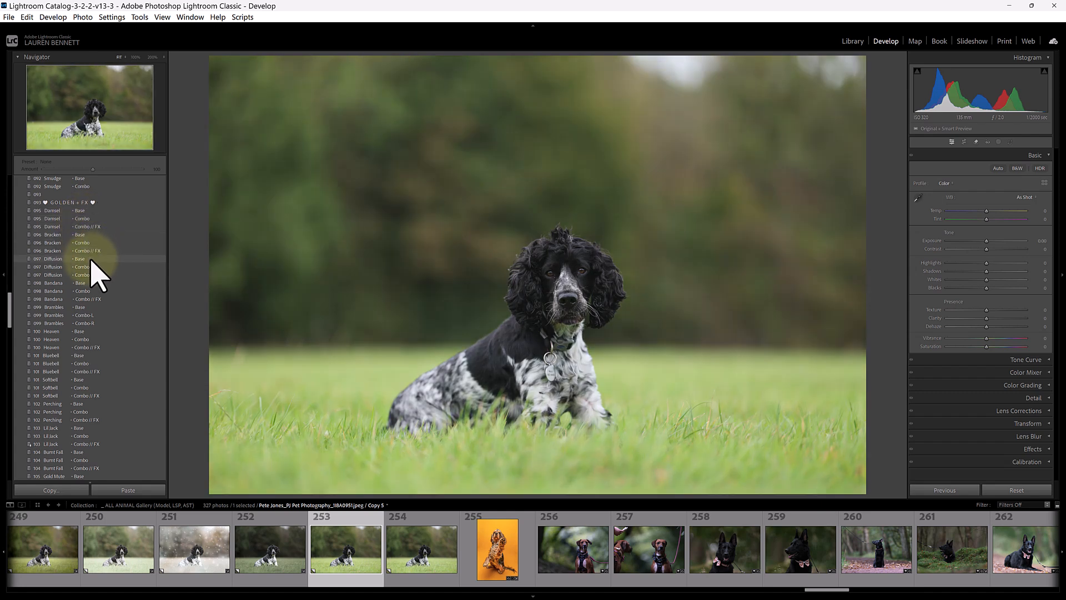
click(93, 267)
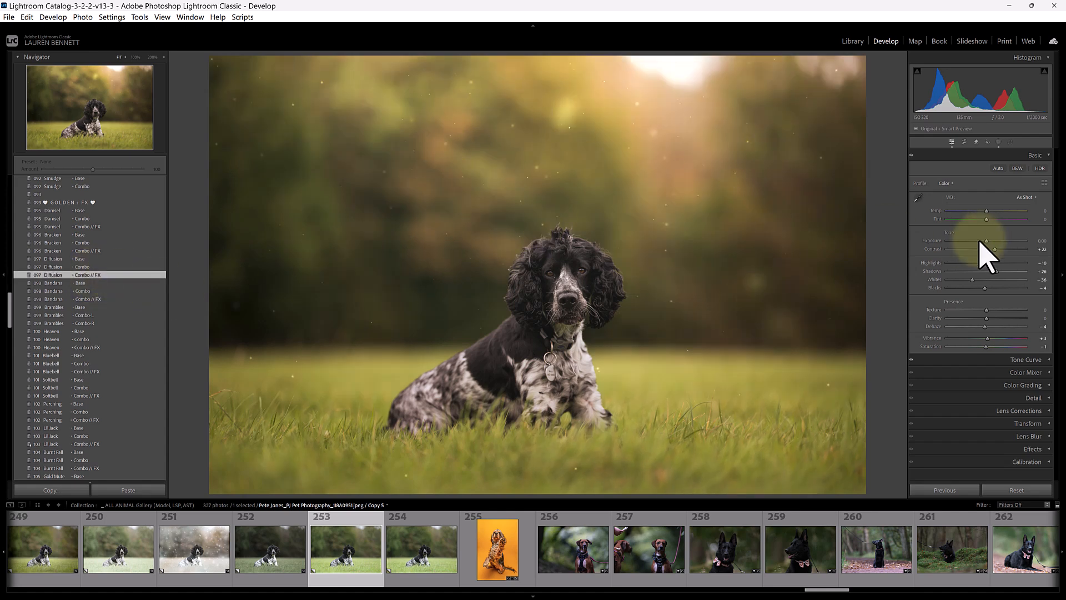
Fine-tune Copy 5 with temperature +8, tint -3 and exposure +0.59
drag(988, 242, 994, 241)
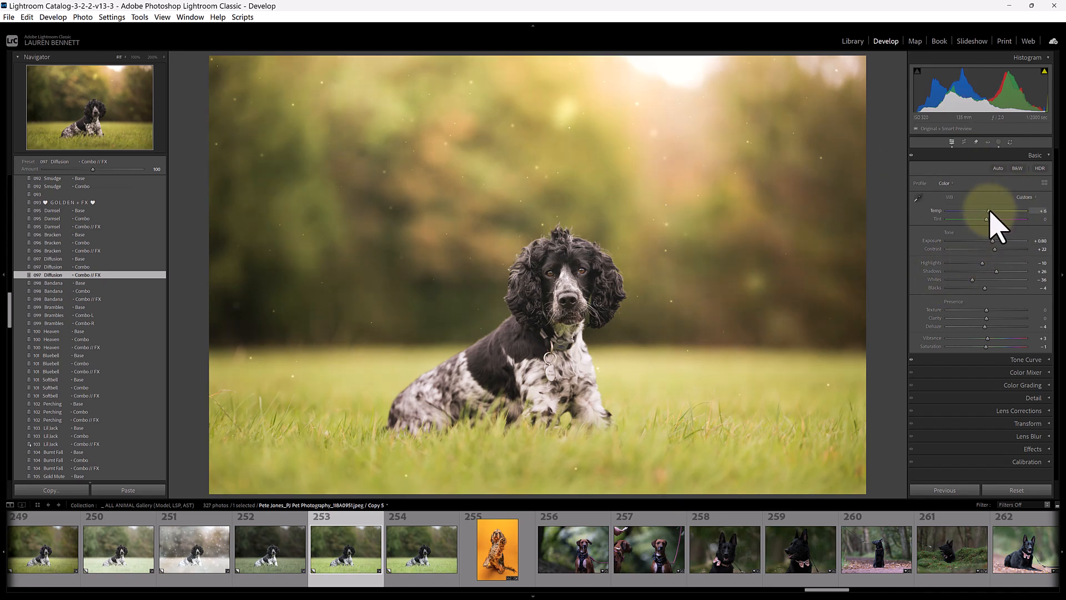
drag(992, 212, 994, 213)
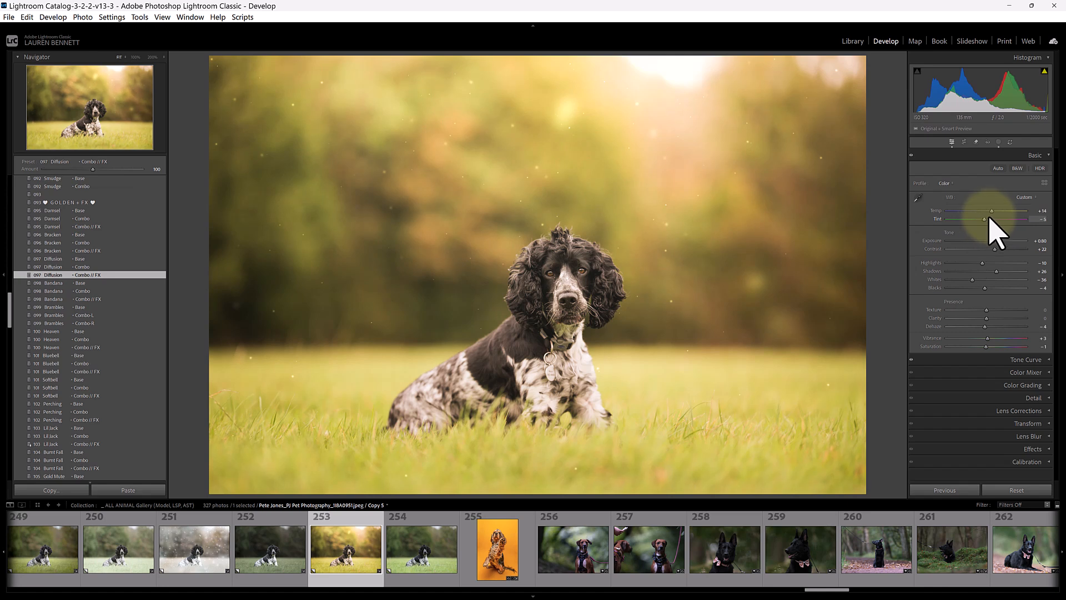
drag(990, 211, 993, 242)
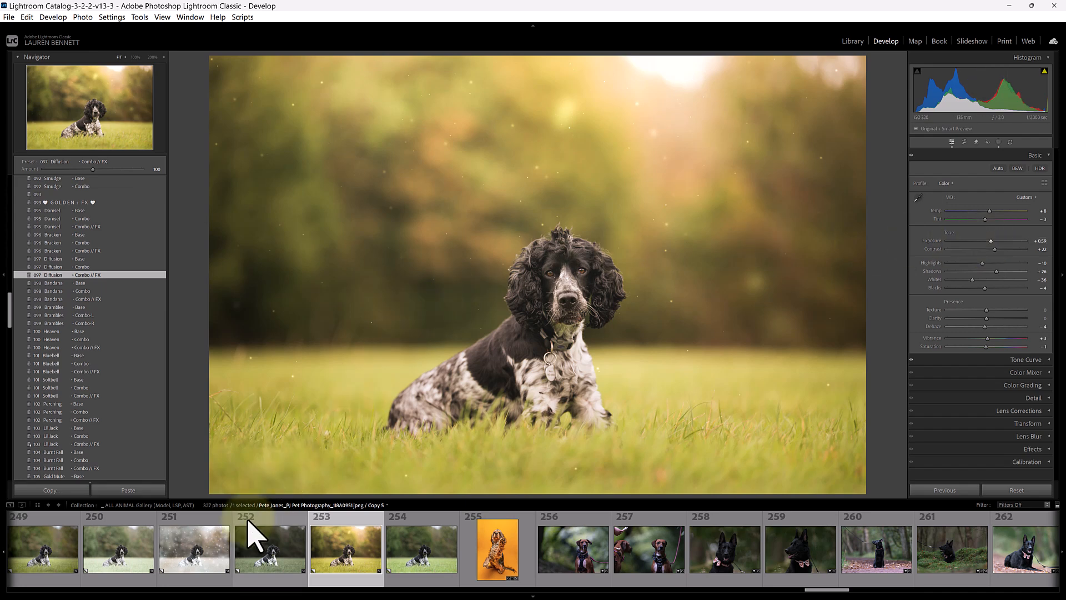
Compare the unedited Copy 6 with the Clean, Breezy and Winter versions of the spaniel photo
click(53, 550)
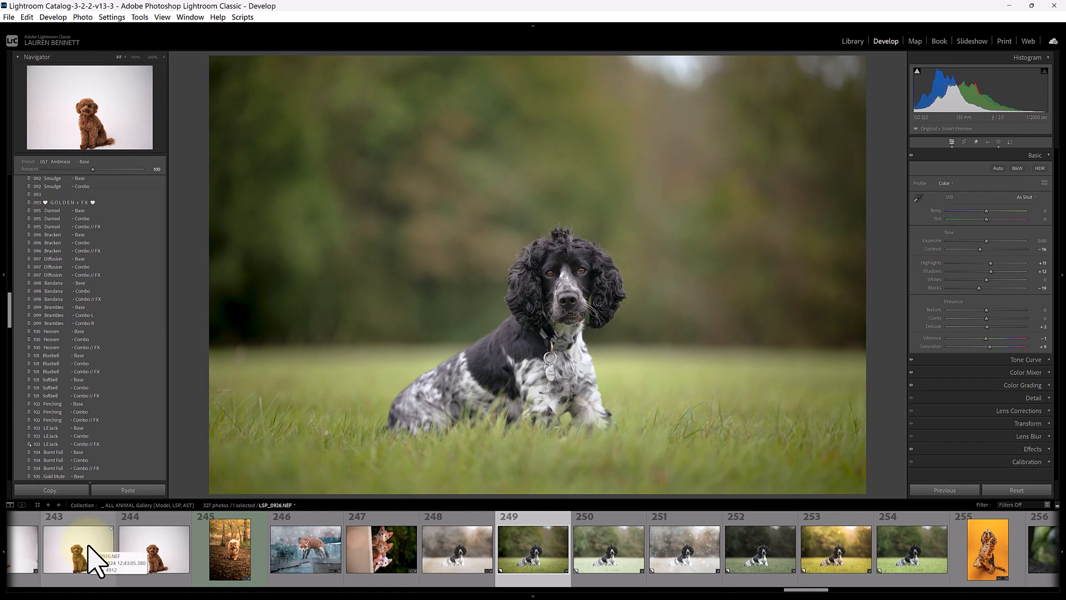
click(905, 558)
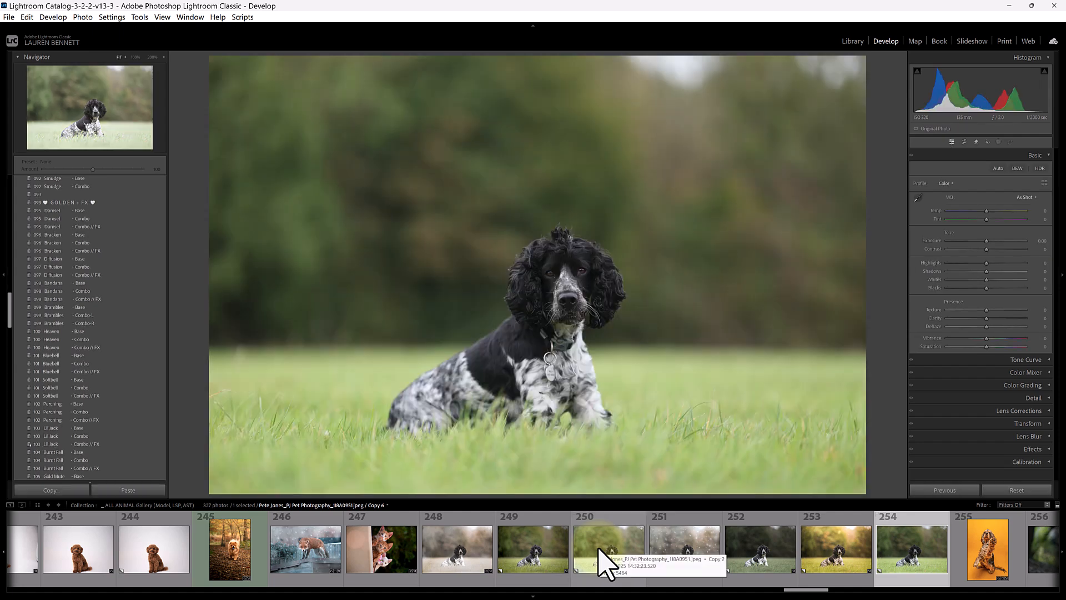
click(565, 560)
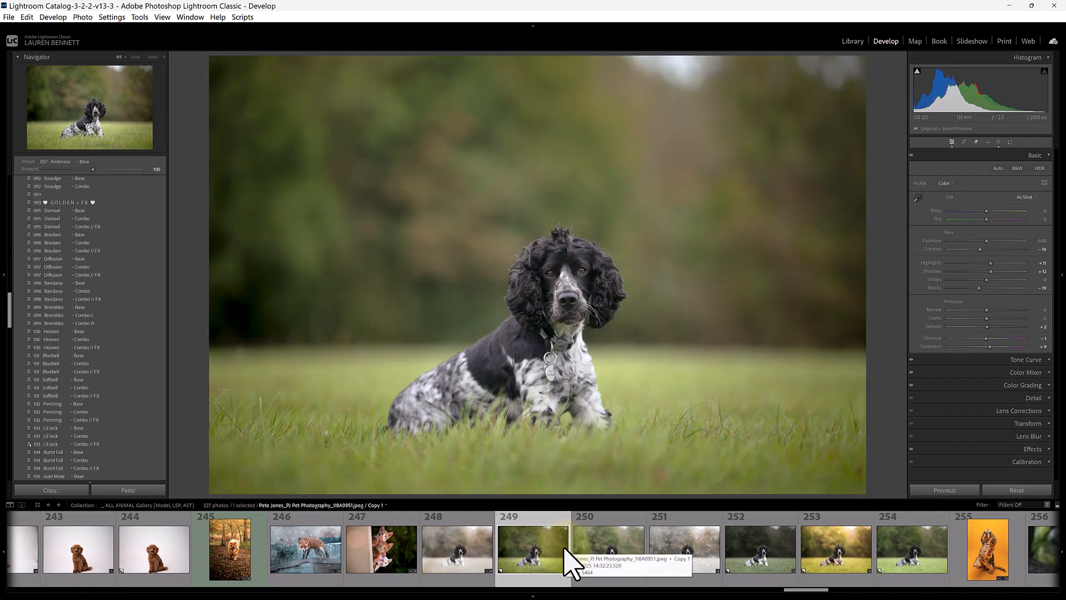
click(602, 549)
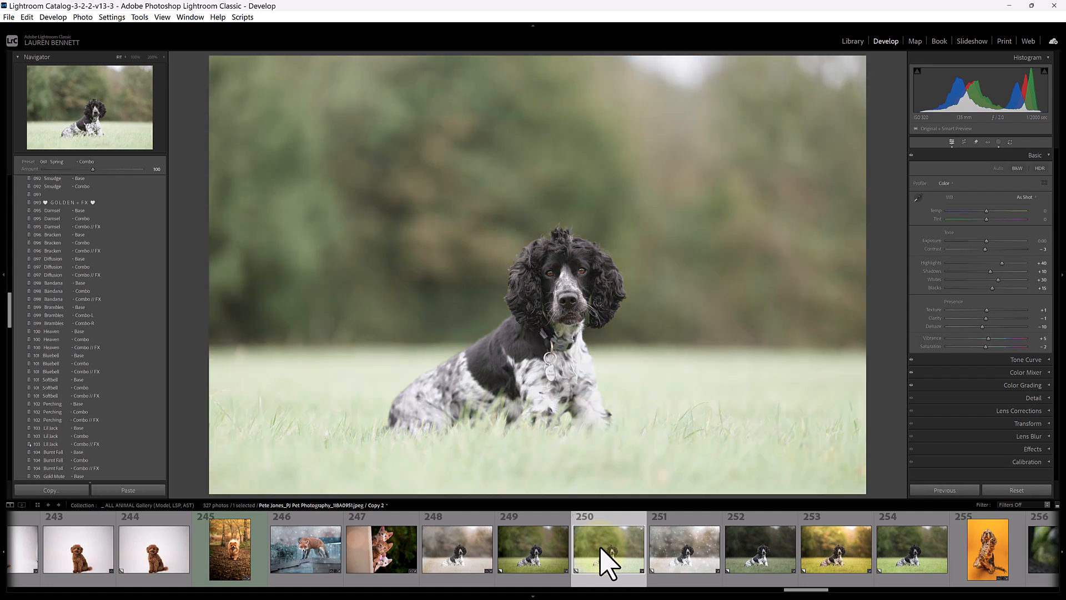
click(665, 547)
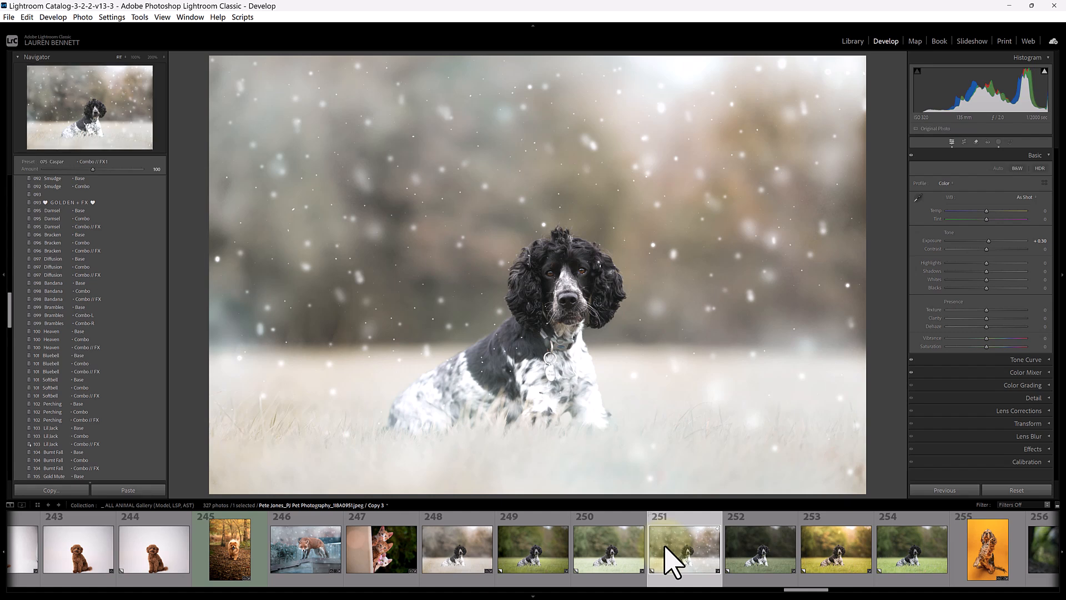
Compare the Moody and Golden versions of the spaniel photo, and examine the fur on the Moody Copy 4
click(761, 550)
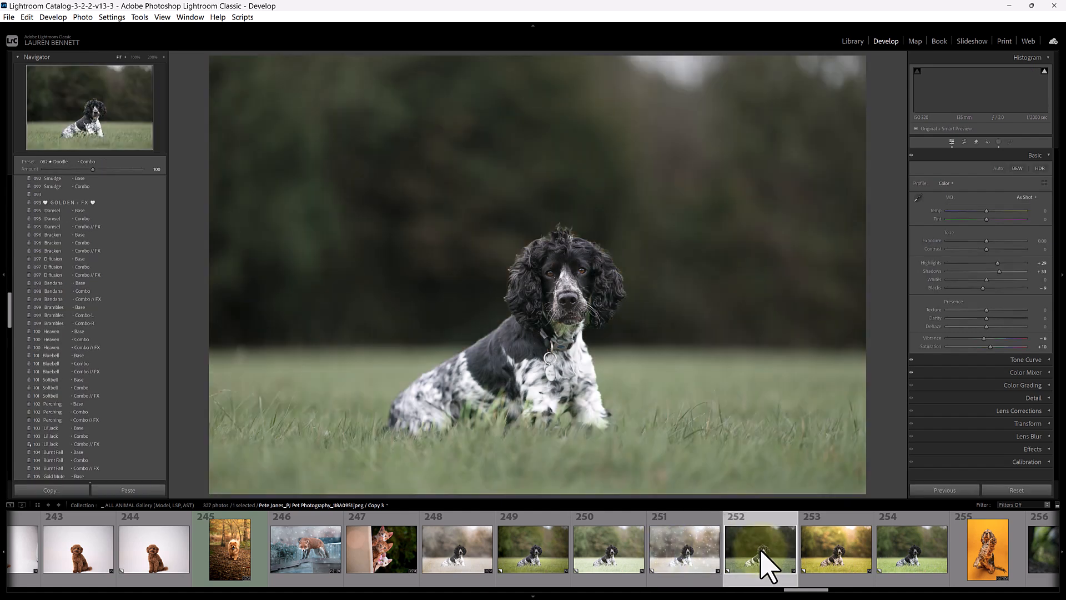
click(842, 562)
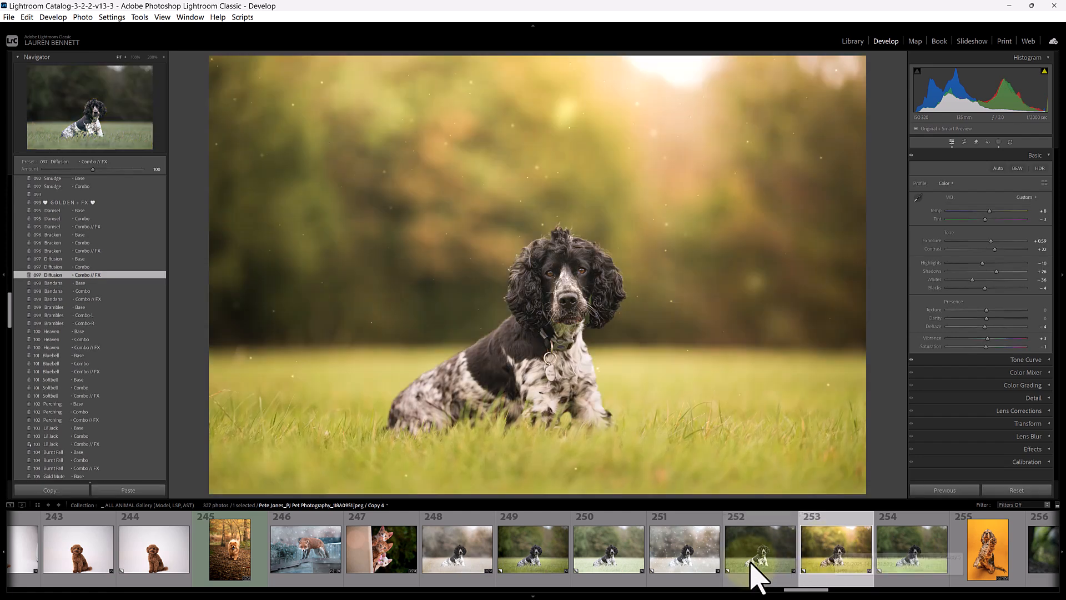
click(751, 562)
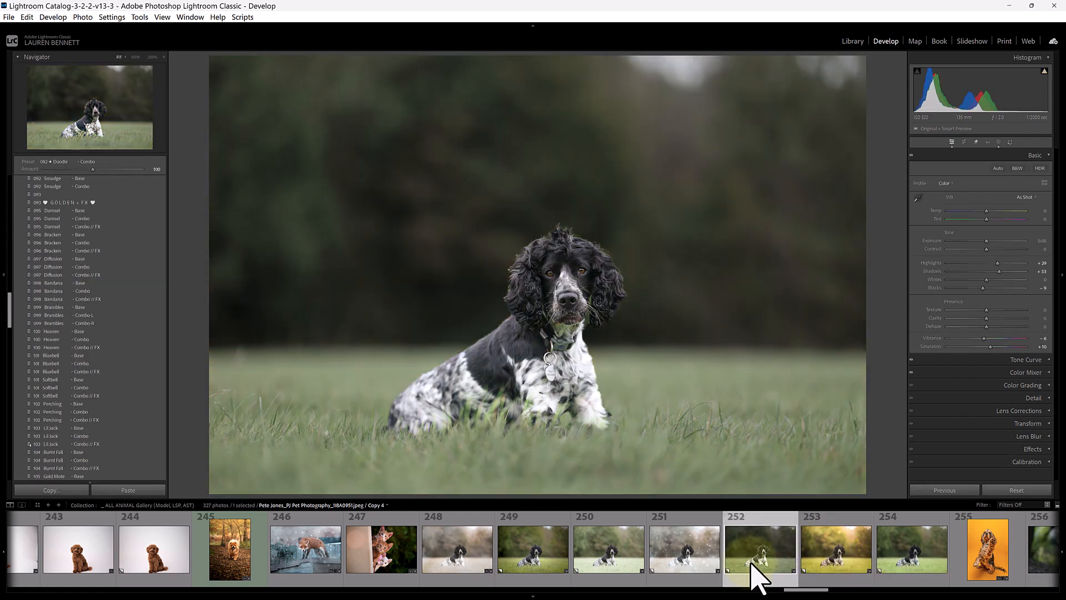
click(654, 371)
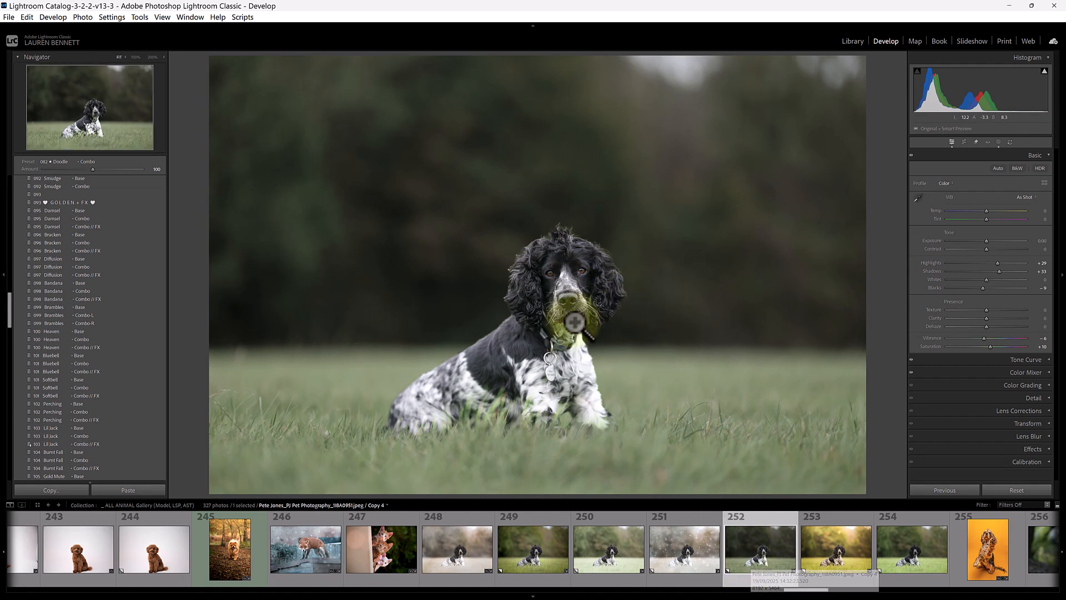
Collapse Curated Instant Looks, expand the Unleashed Pro Workflow presets and apply 300 BRUSH: Green Cast to Copy 4
drag(11, 306, 13, 187)
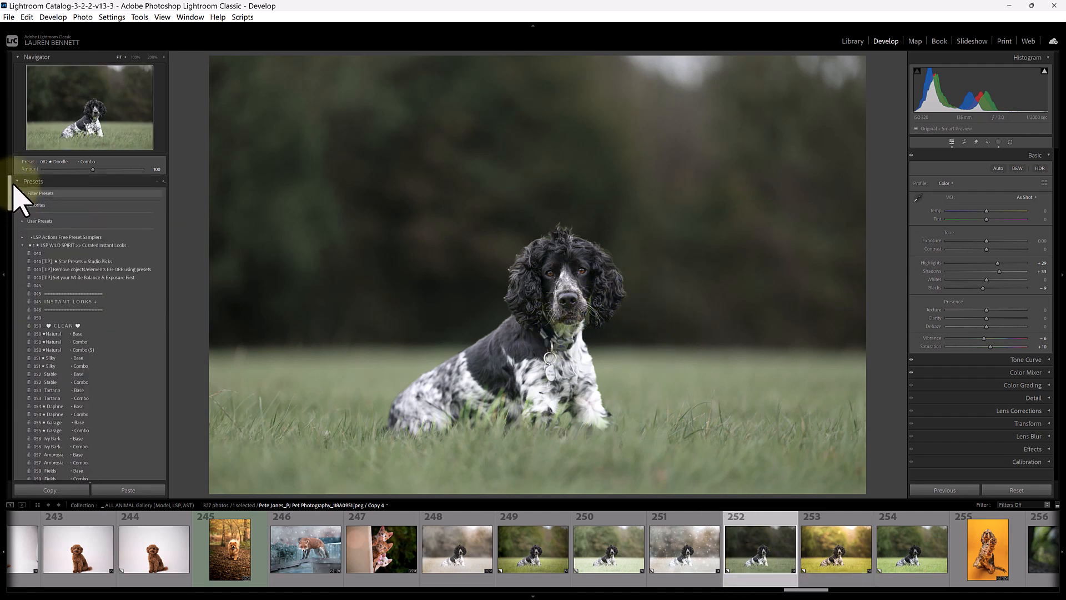
click(21, 246)
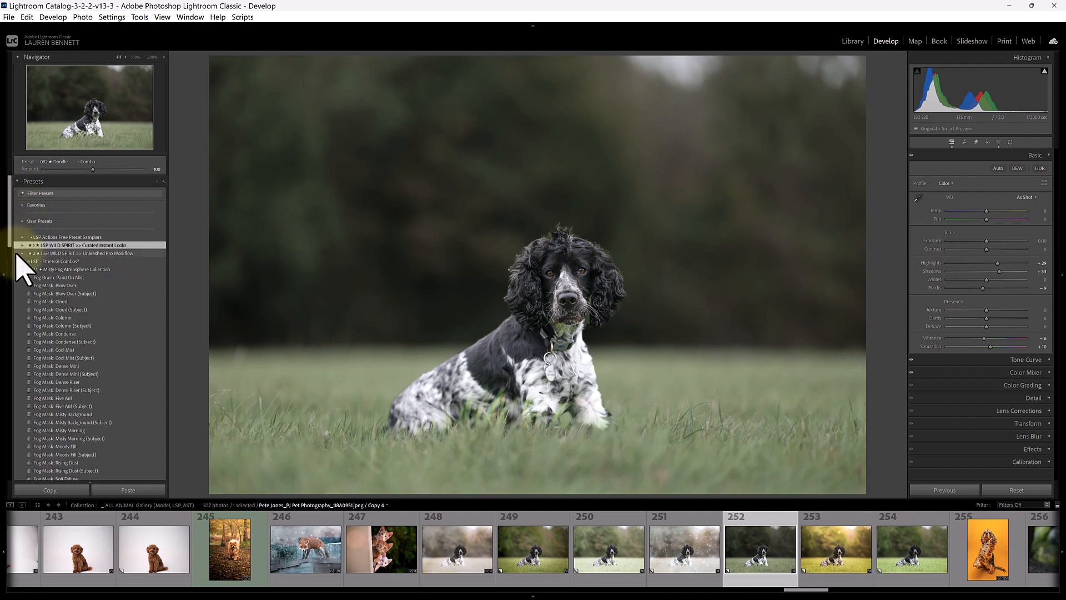
click(23, 253)
scroll(10, 192, down, 5)
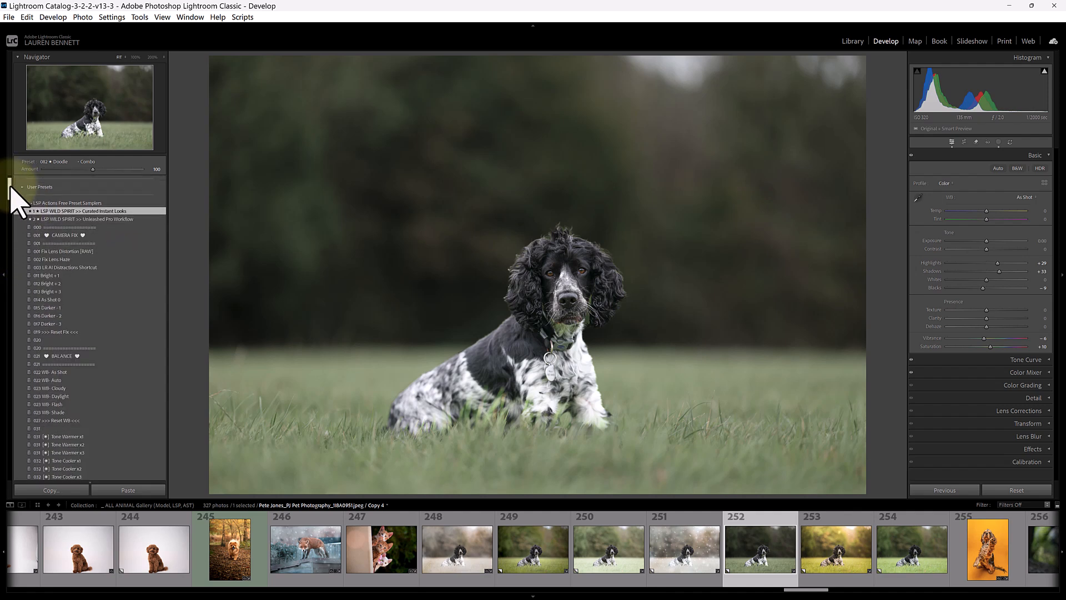
drag(9, 192, 8, 219)
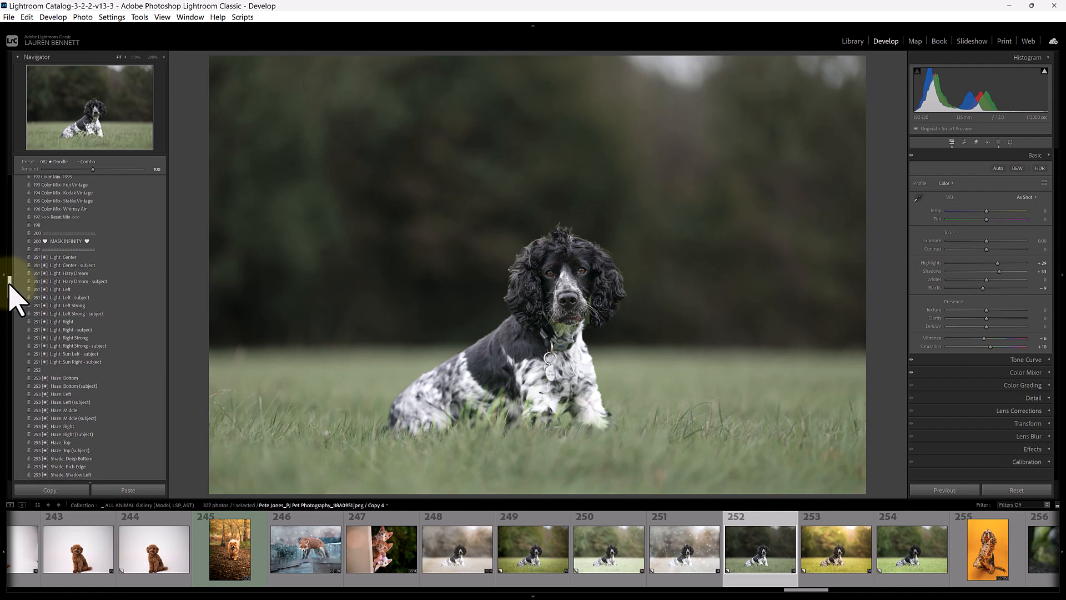
drag(9, 284, 4, 351)
click(78, 346)
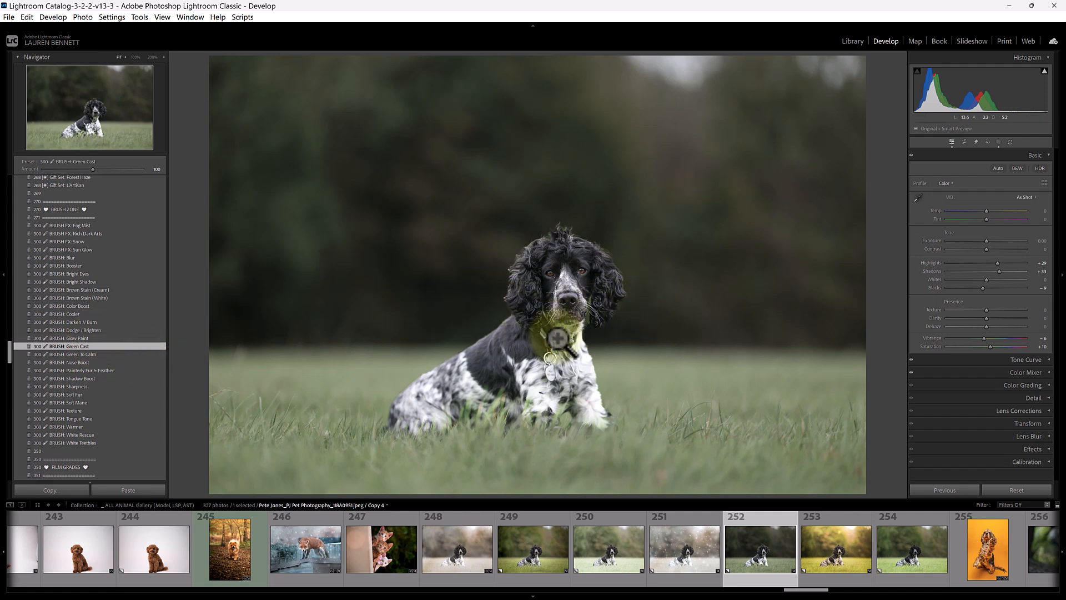
Open the LSP PAINT: Green Down mask and brush over the spaniel's chin, chest and lower body
click(999, 144)
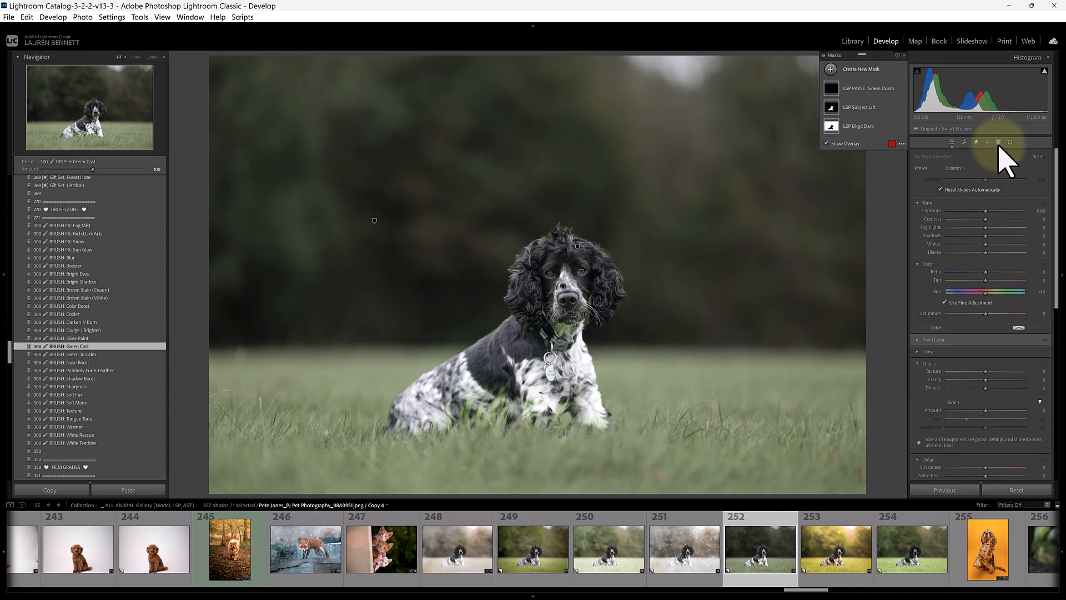
click(853, 88)
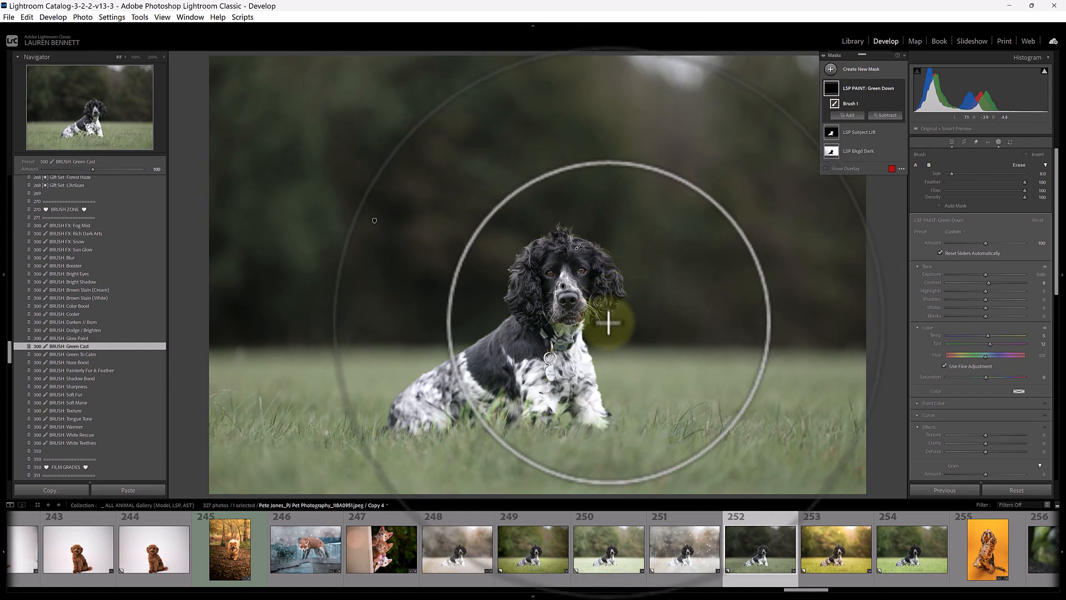
mouse_move(609, 323)
mouse_down()
mouse_move(594, 293)
mouse_move(591, 313)
mouse_move(590, 297)
mouse_move(545, 329)
mouse_move(578, 330)
mouse_move(568, 318)
mouse_move(557, 326)
mouse_move(534, 411)
mouse_move(467, 398)
mouse_move(500, 384)
mouse_move(447, 404)
mouse_move(463, 390)
mouse_move(396, 434)
mouse_move(558, 389)
mouse_move(574, 330)
mouse_move(540, 292)
mouse_move(556, 325)
mouse_move(596, 295)
mouse_move(551, 319)
mouse_move(532, 314)
mouse_move(565, 318)
mouse_move(593, 305)
mouse_move(551, 321)
mouse_move(559, 379)
mouse_move(516, 362)
mouse_up()
Set the Green Down mask's amount to 171, saturation to -18 and tint to 14, and leave masking
mouse_move(986, 243)
mouse_down()
mouse_move(1025, 238)
mouse_move(1009, 238)
mouse_up()
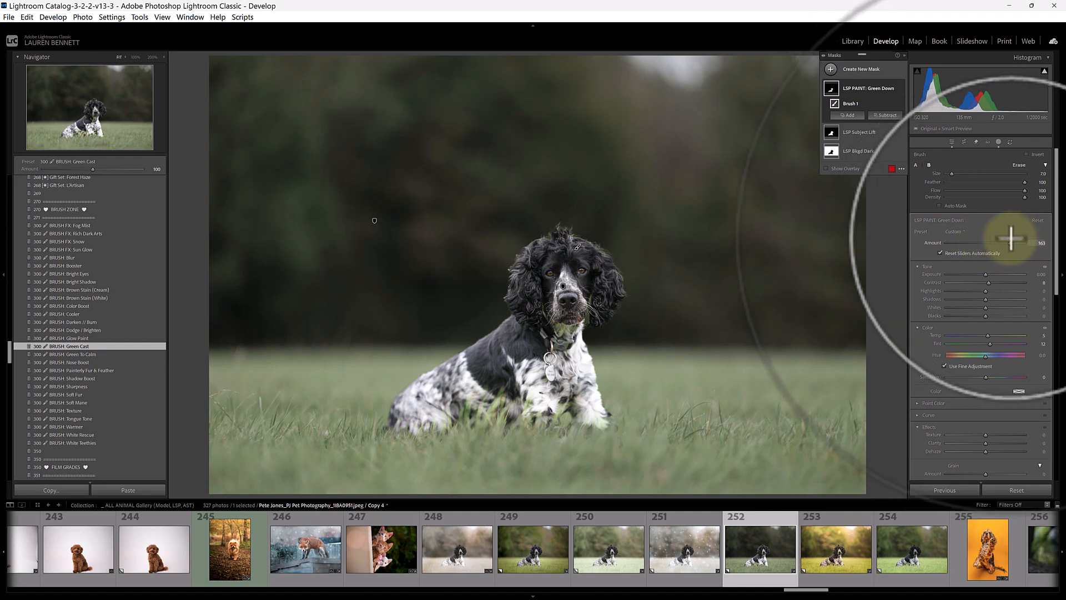
mouse_move(987, 378)
mouse_down()
mouse_move(971, 374)
mouse_move(981, 380)
mouse_up()
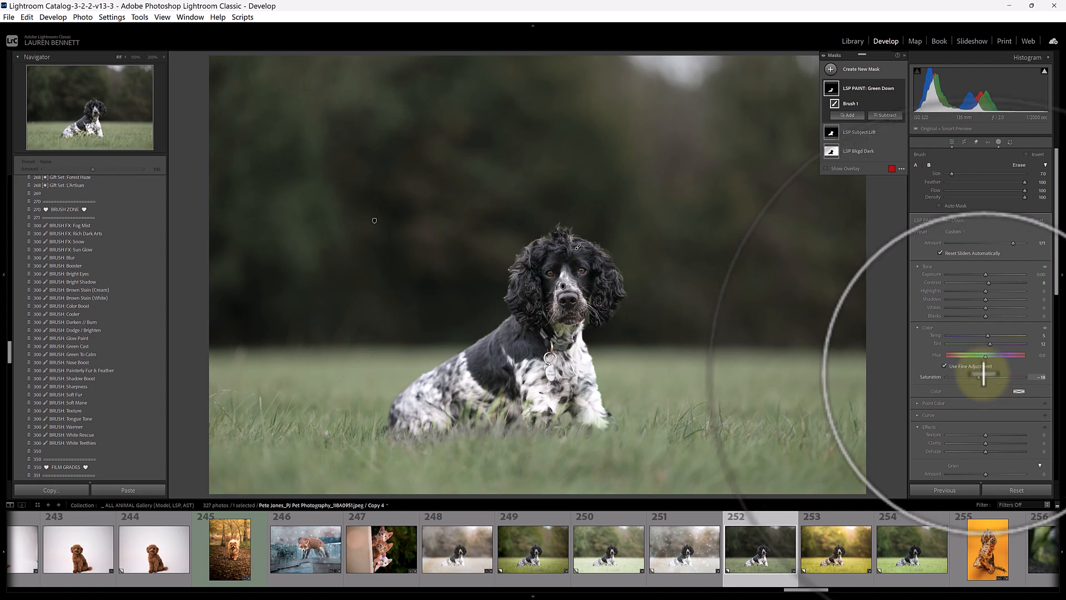
drag(990, 344, 991, 344)
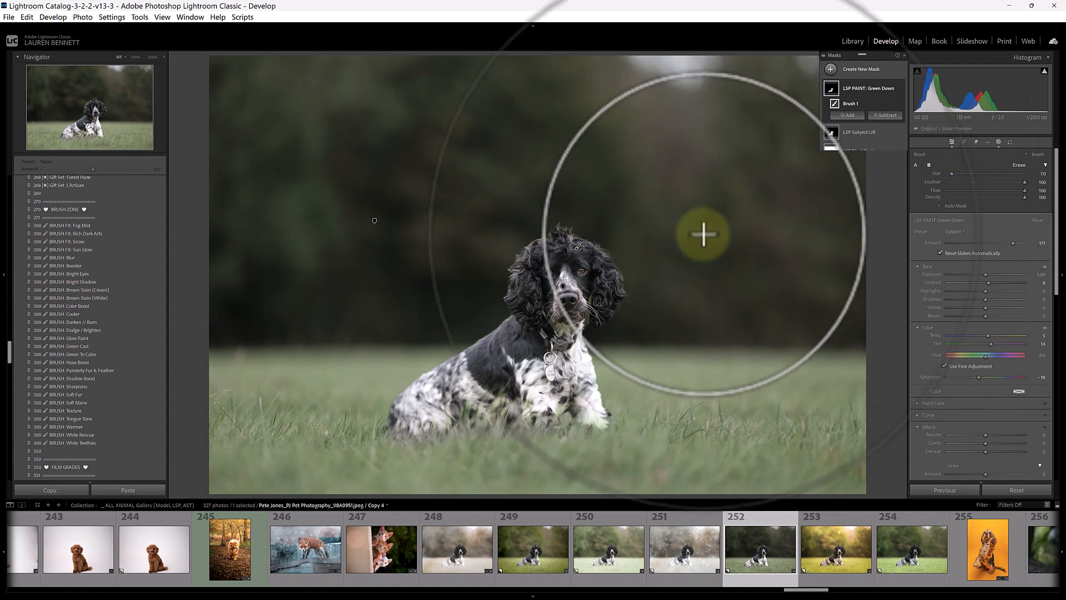
key(k)
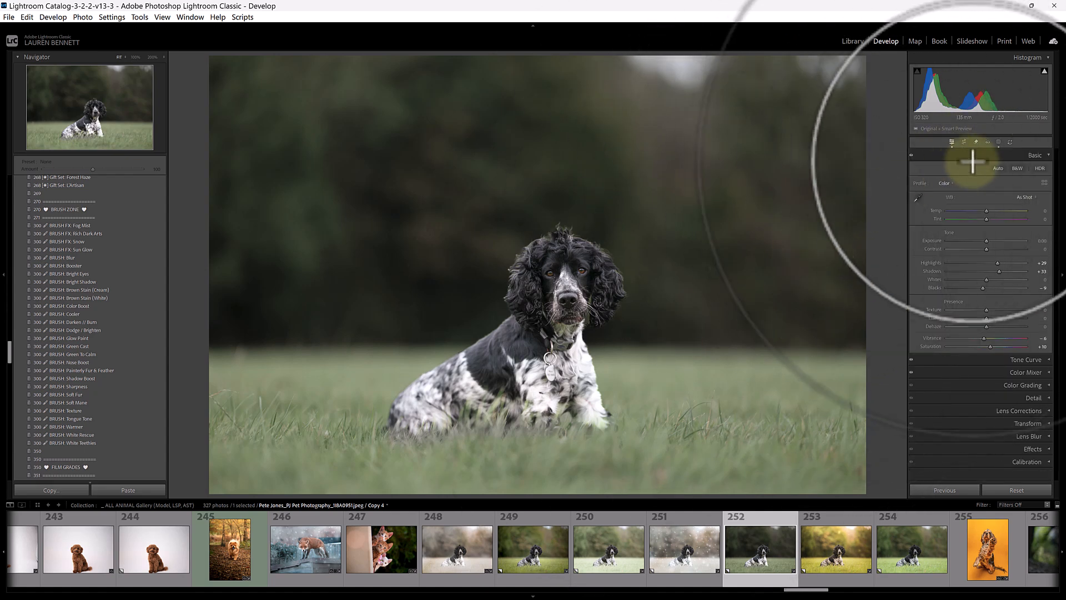
Apply 259 Subject Edge Correct: Darken x1 to Copy 4 and set the preset amount to 31
click(998, 141)
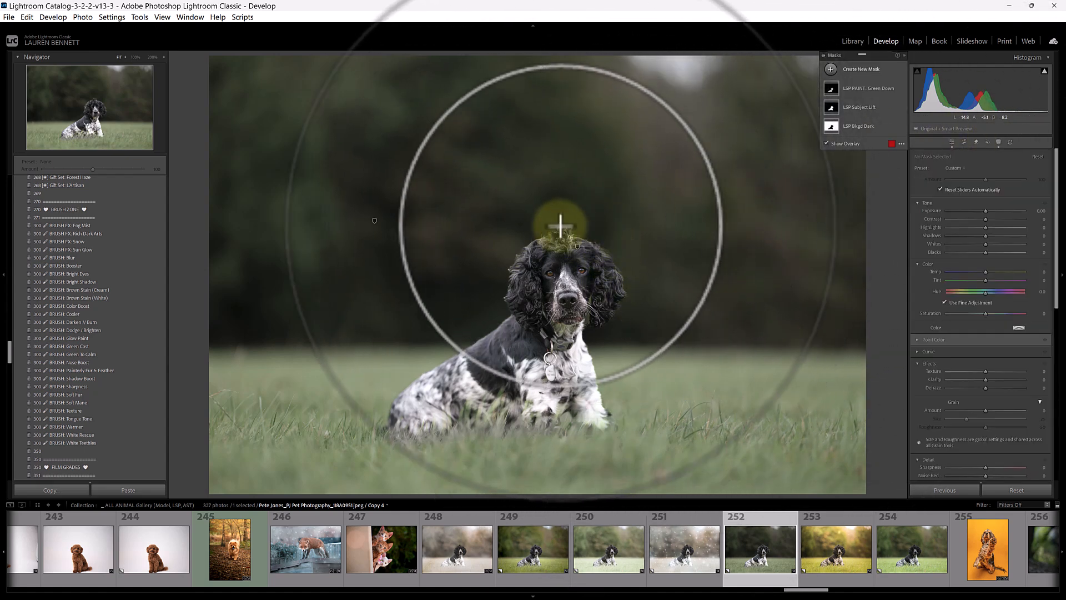
scroll(9, 345, up, 3)
scroll(9, 345, up, 5)
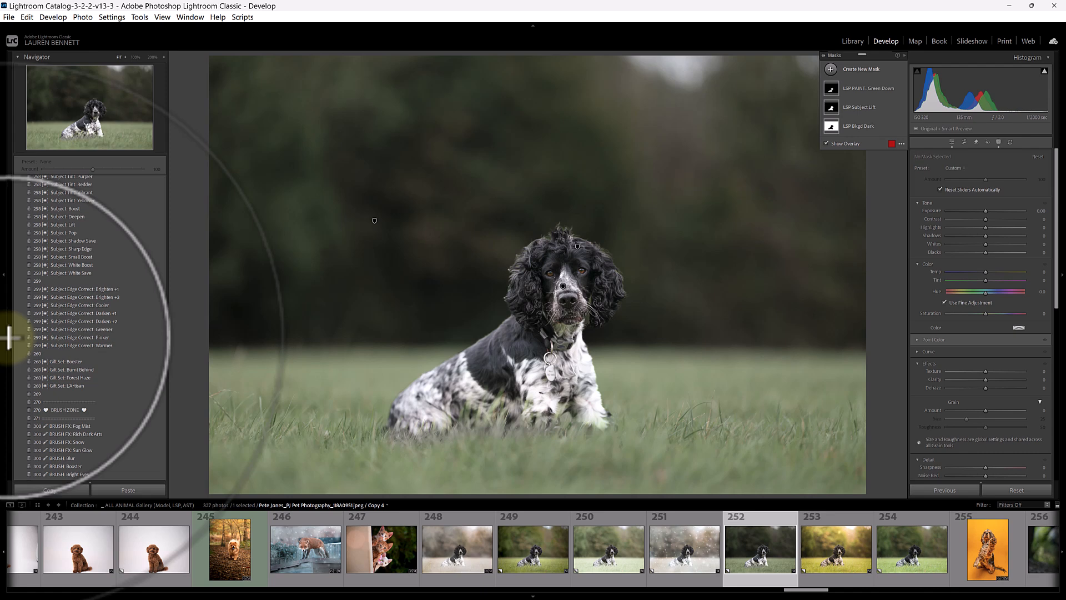
click(112, 313)
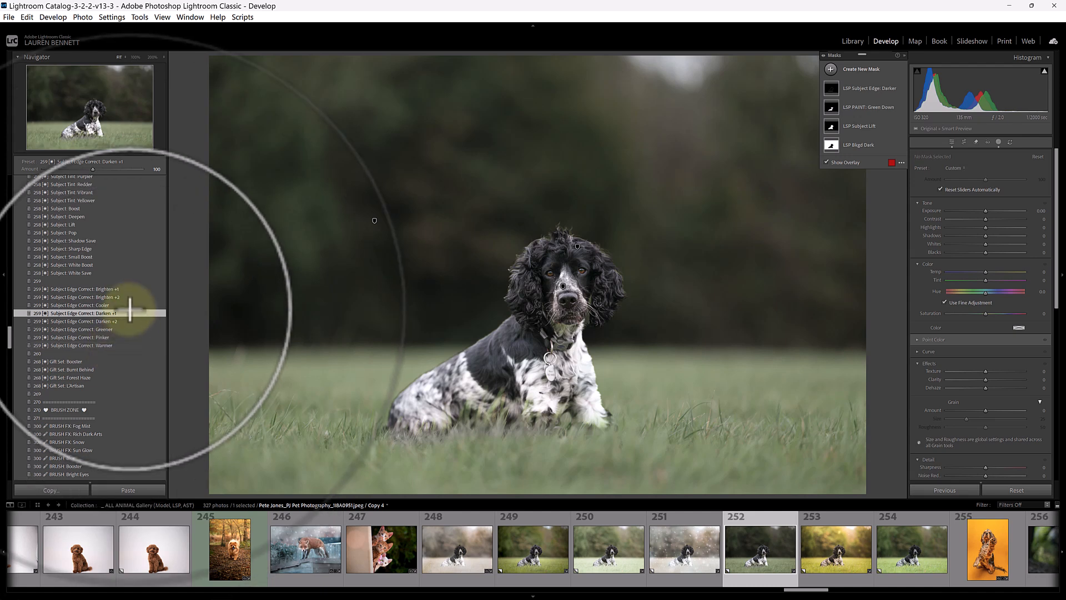
drag(93, 169, 58, 167)
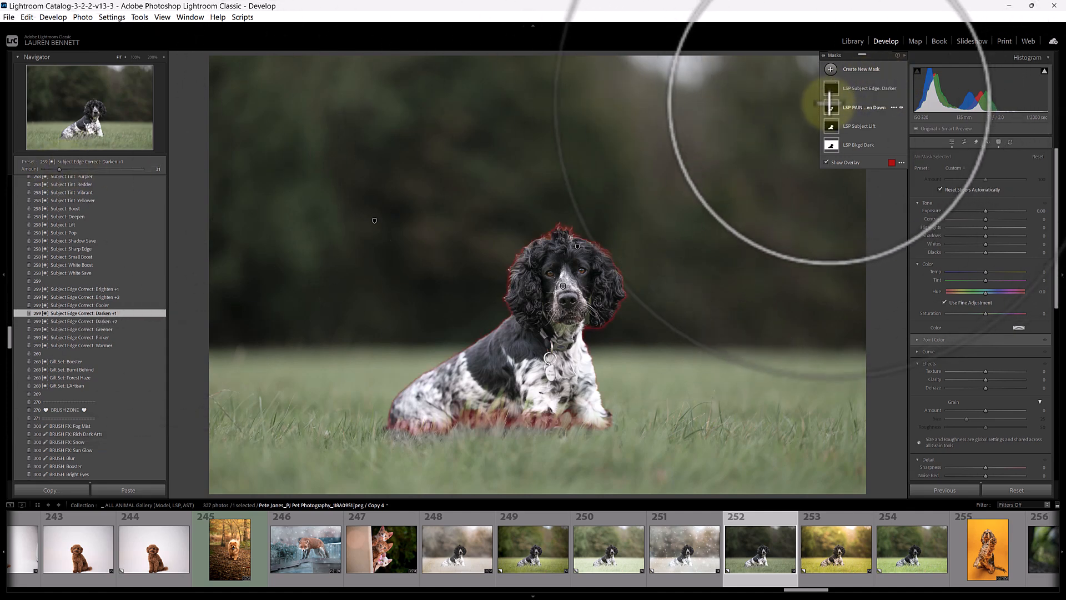
Refine the Green Down mask around the spaniel's lower body with the brush and a size 7.5 eraser, using Auto Mask
click(831, 106)
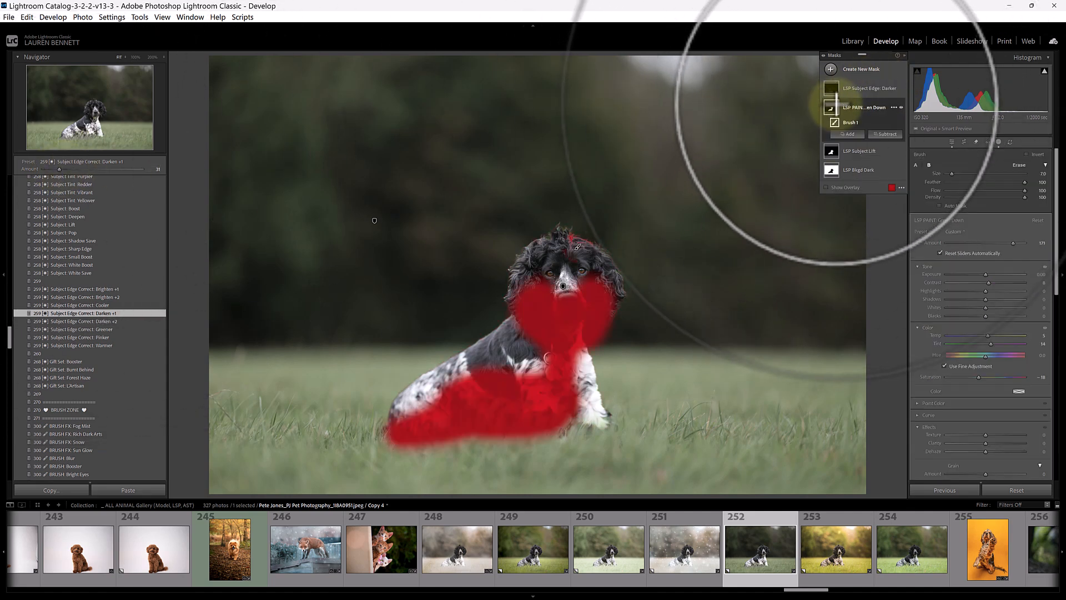
click(1019, 165)
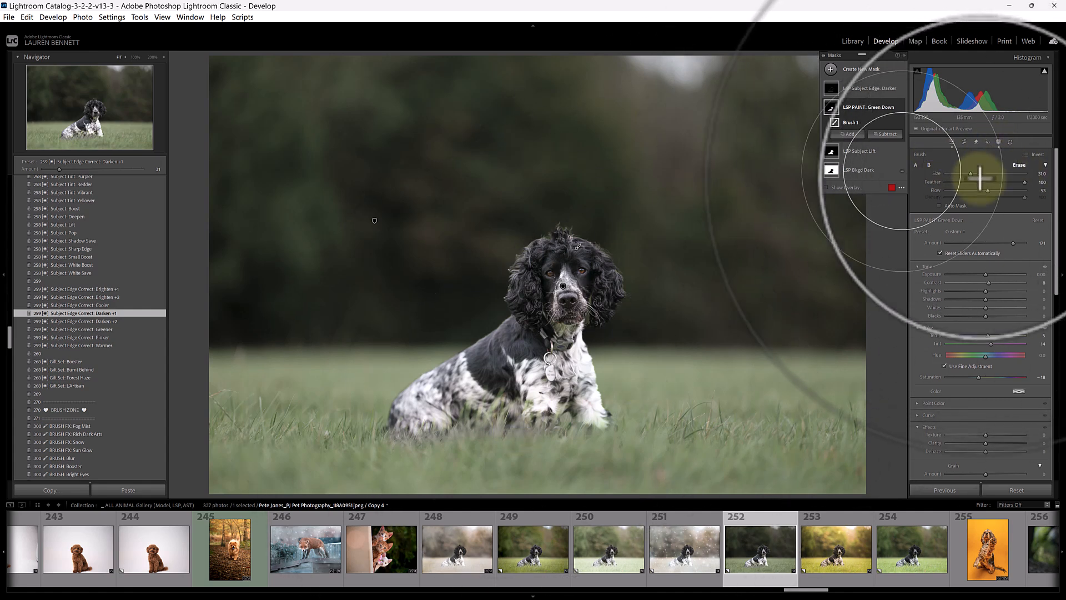
drag(971, 173, 951, 173)
mouse_move(439, 437)
mouse_down()
mouse_move(552, 428)
mouse_move(399, 452)
mouse_move(428, 435)
mouse_move(391, 441)
mouse_up()
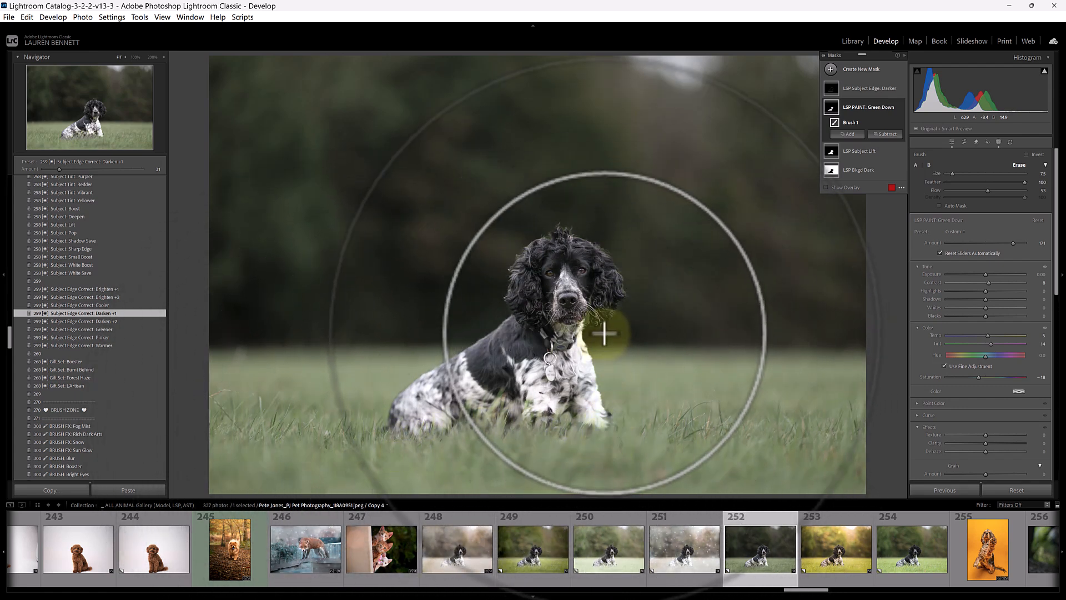
click(929, 165)
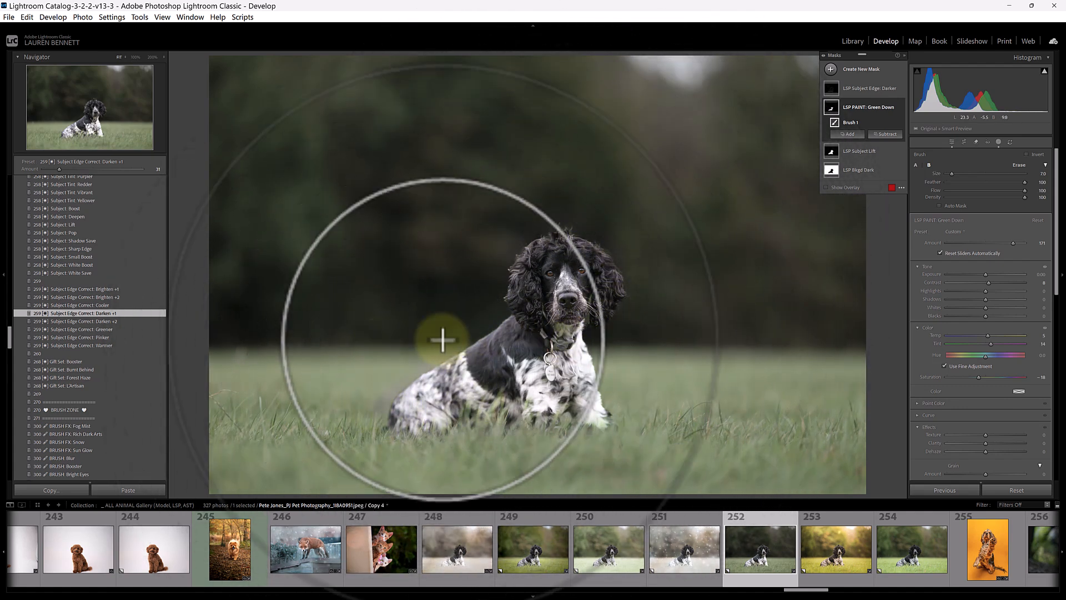
click(1013, 167)
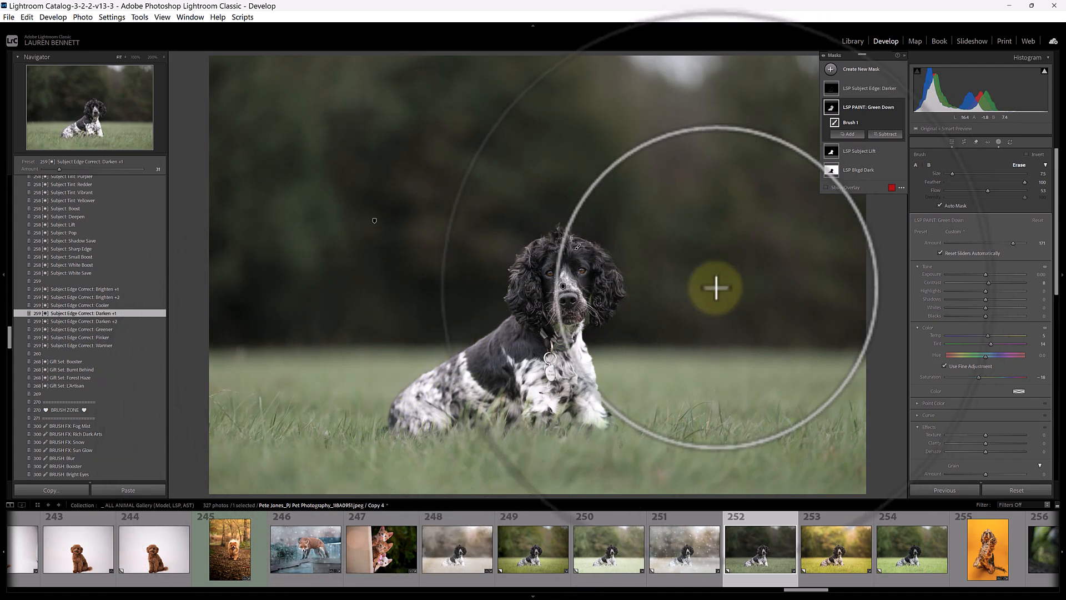
click(952, 142)
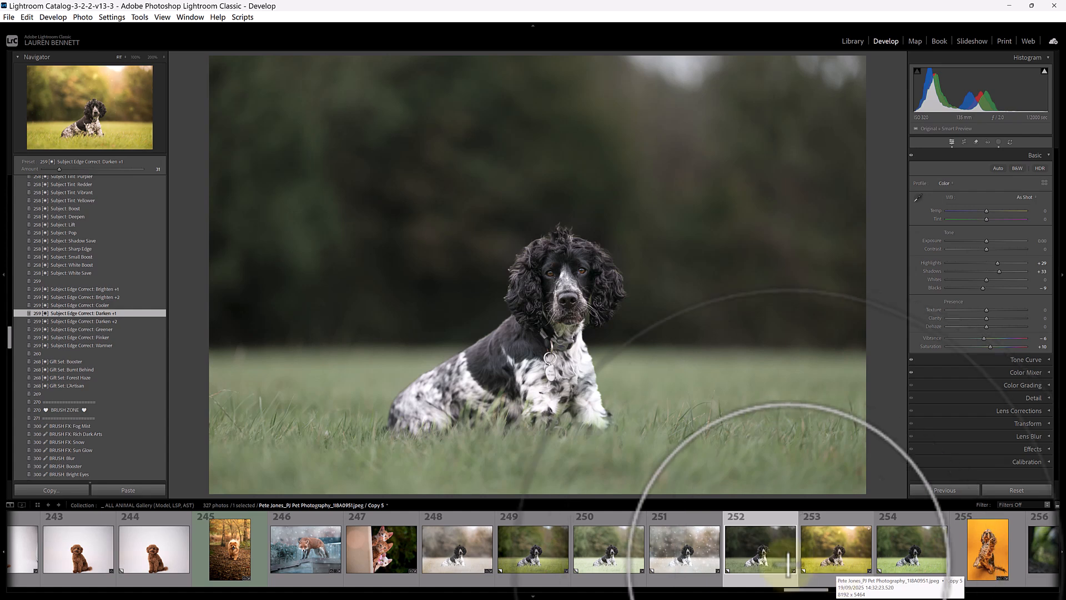
Select the Winter version, Copy 3, and expand the Curated Instant Looks preset group
click(664, 561)
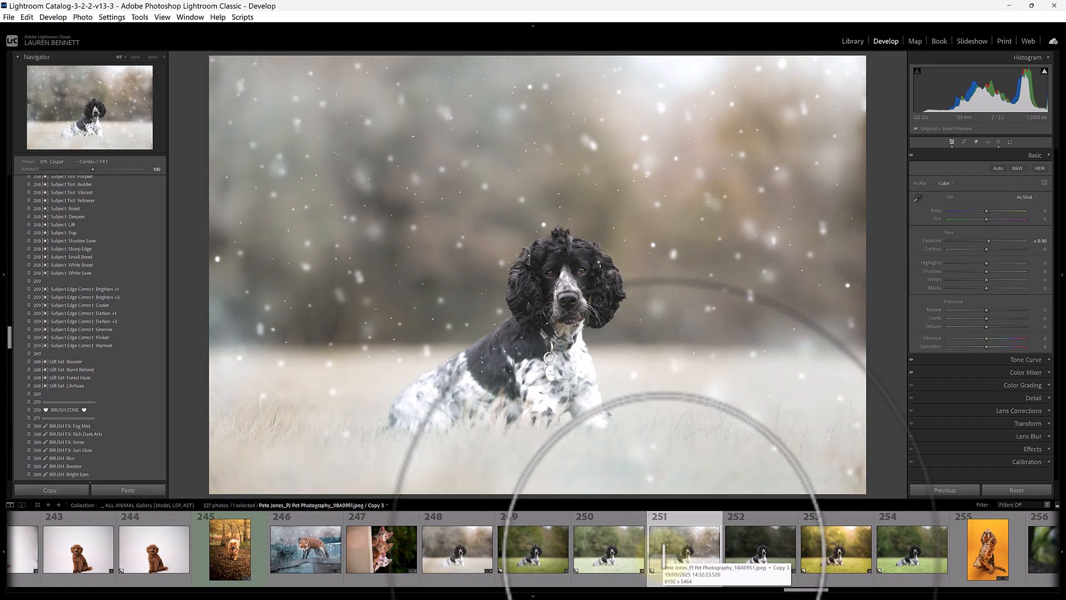
drag(10, 336, 9, 178)
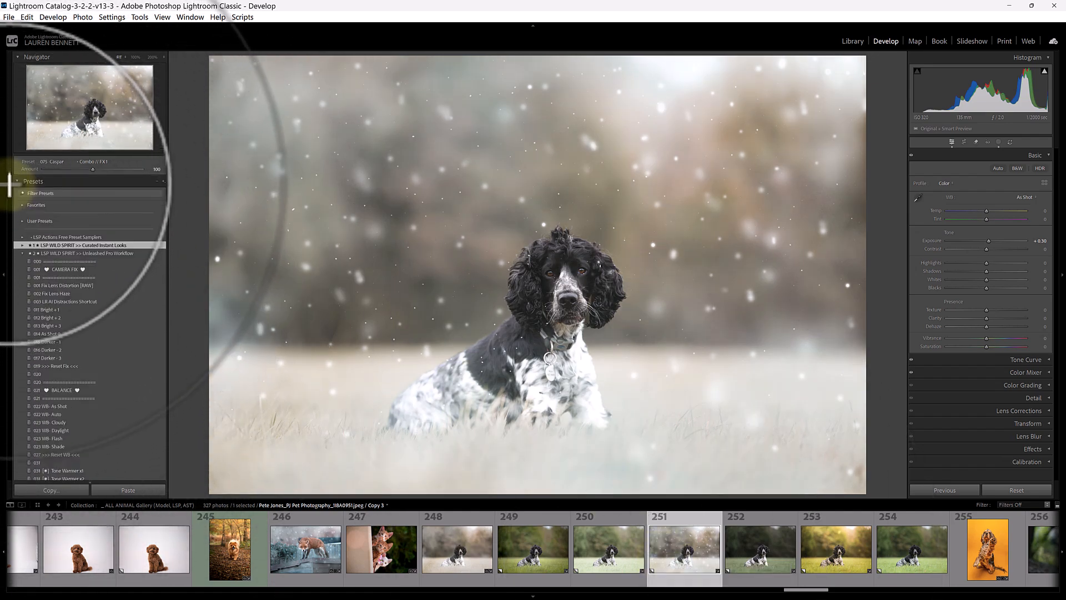
click(22, 245)
drag(12, 198, 10, 202)
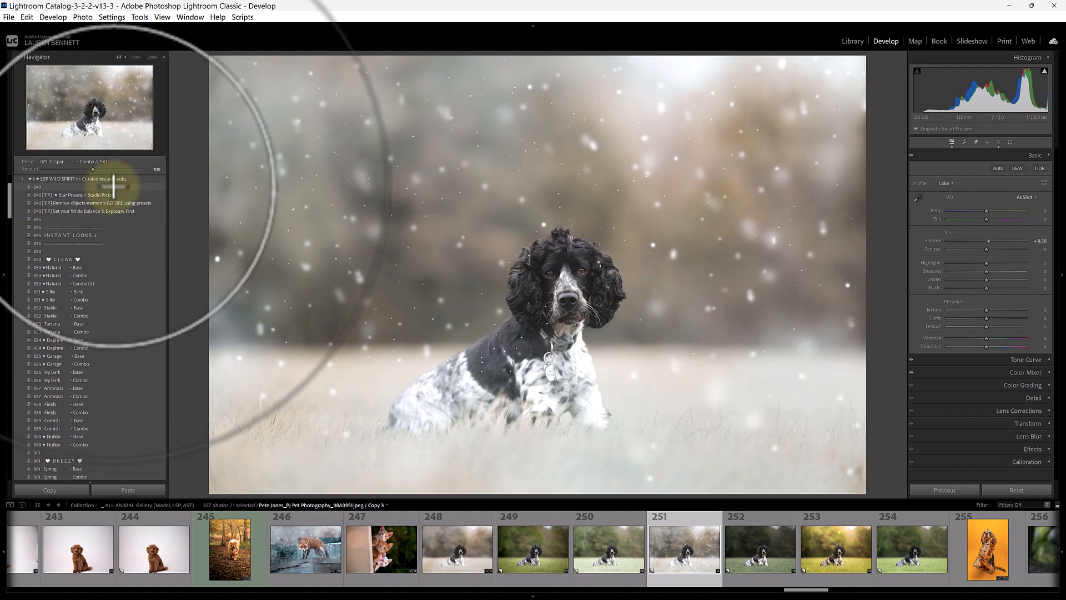